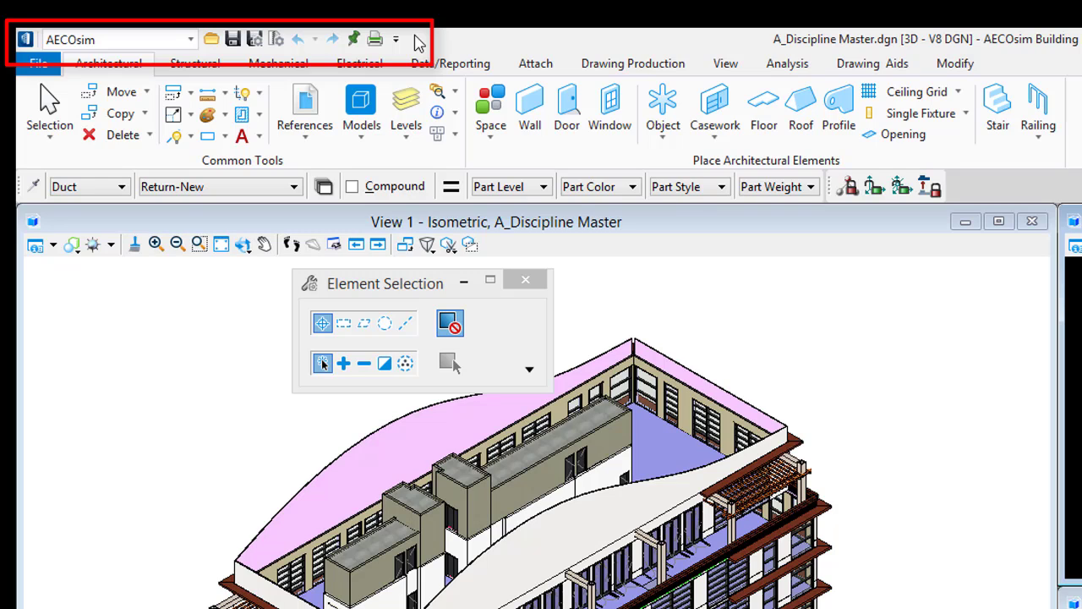
Step: Collapse the ribbon and expand it back to full size
{"action": "left_click", "coordinate": [191, 40]}
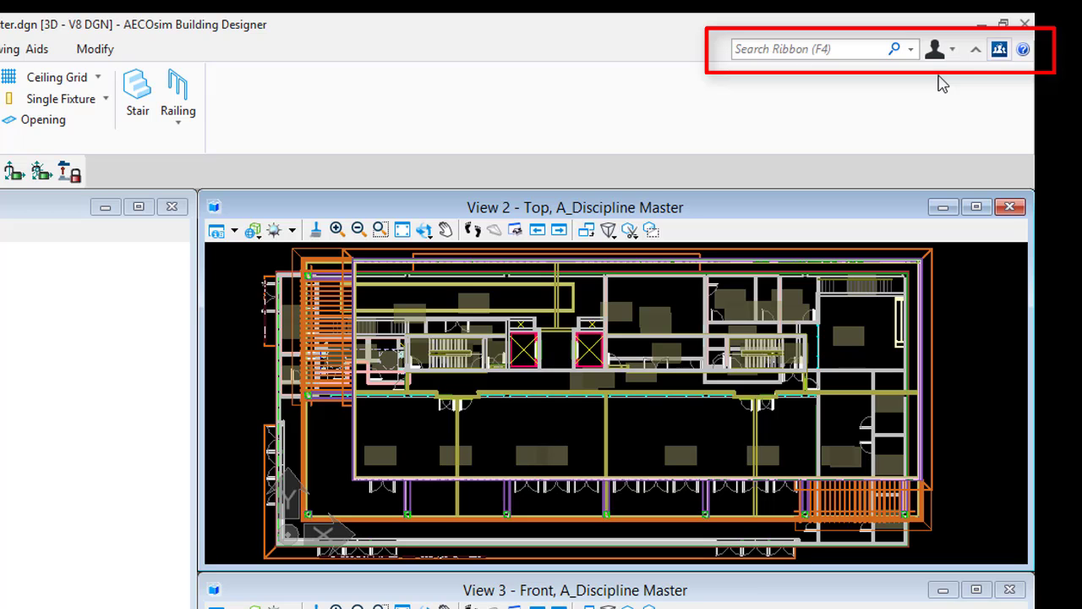
{"action": "left_click", "coordinate": [975, 50]}
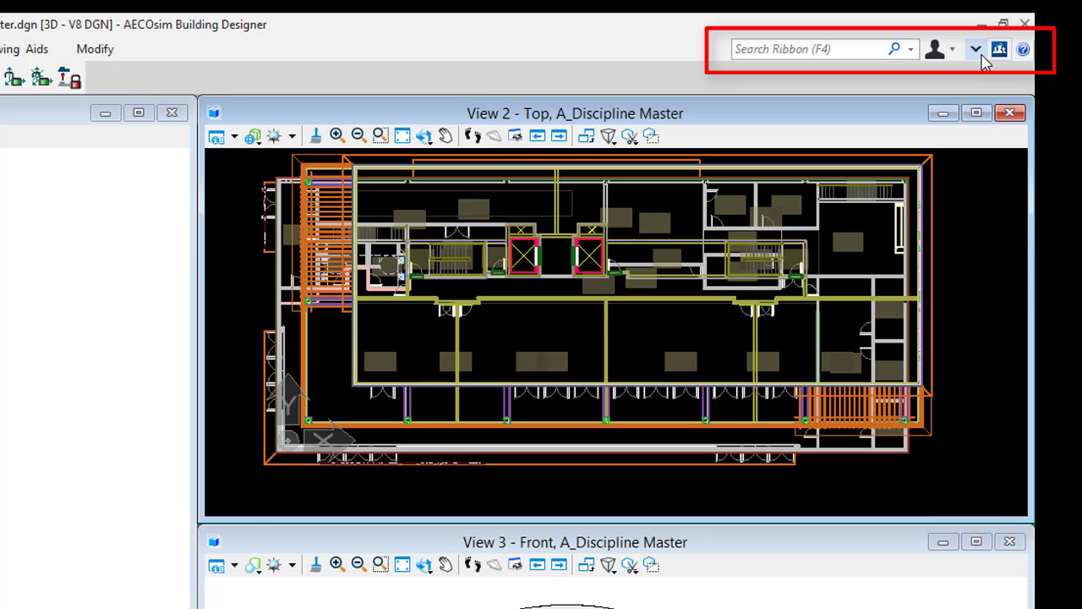
{"action": "left_click", "coordinate": [977, 50]}
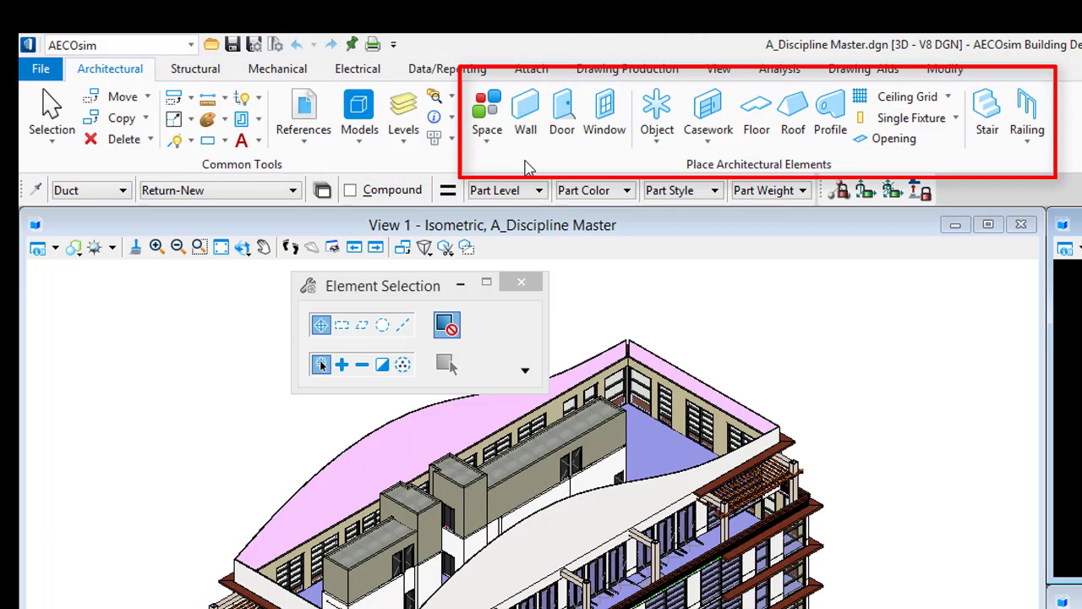
Step: Look over the structural and mechanical tool sets and load the electrical discipline tools
{"action": "left_click", "coordinate": [199, 76]}
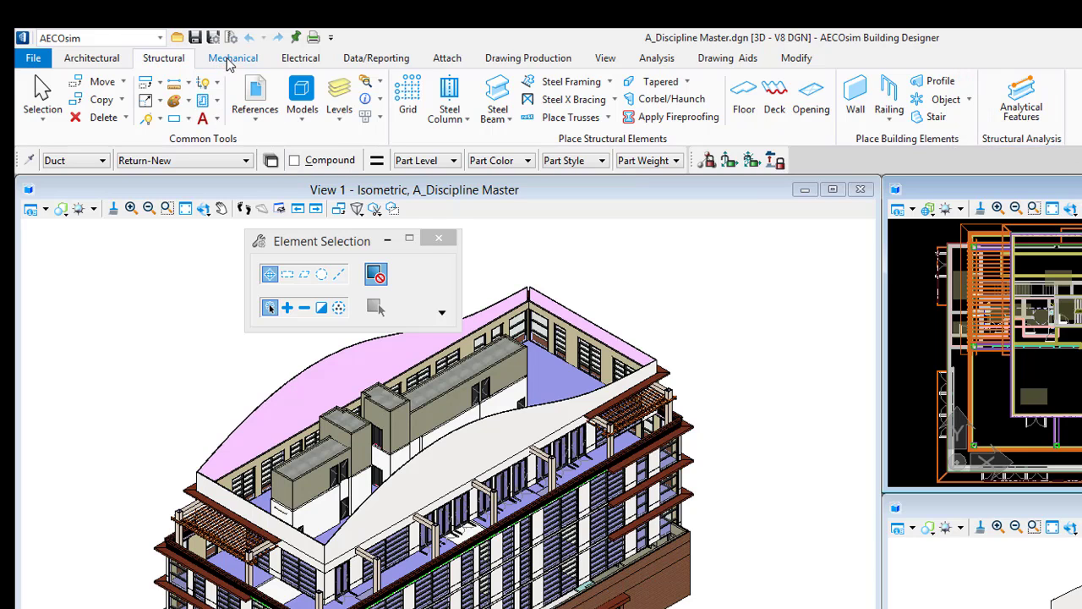
{"action": "left_click", "coordinate": [229, 59]}
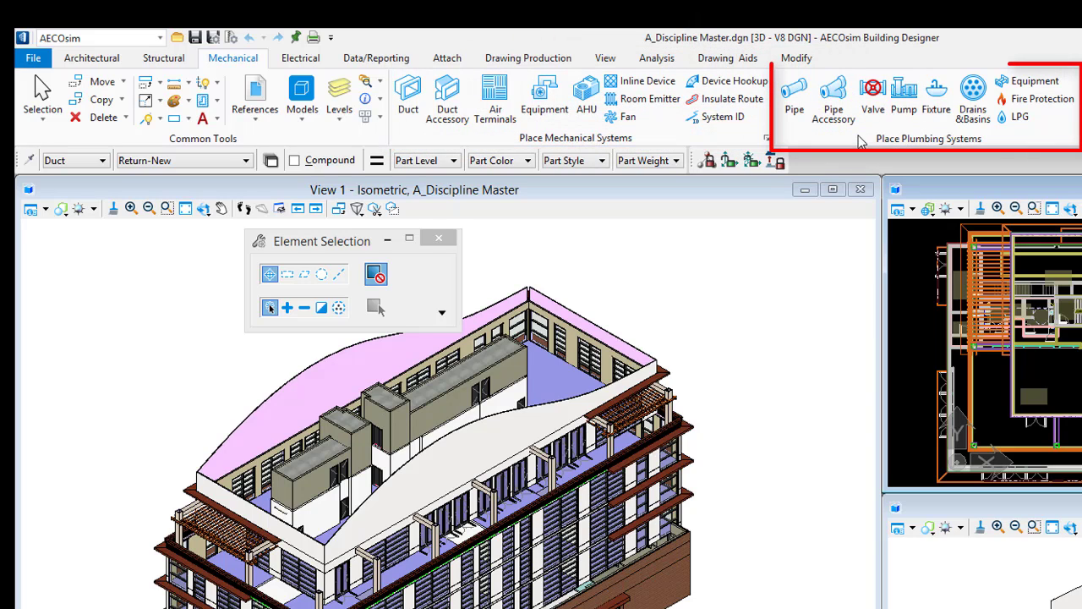
{"action": "left_click", "coordinate": [316, 59]}
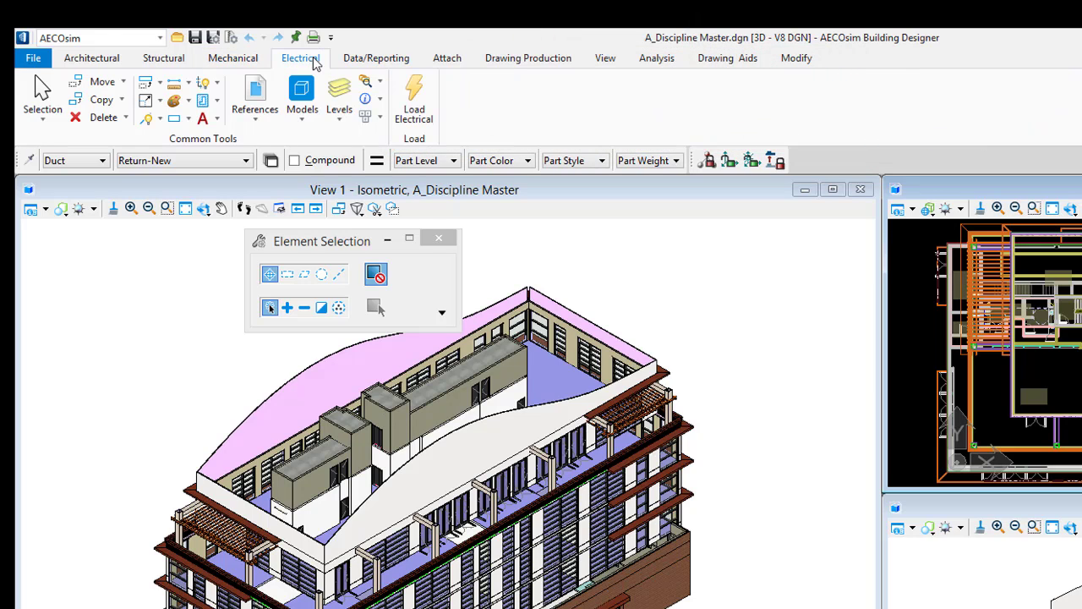
{"action": "left_click", "coordinate": [425, 113]}
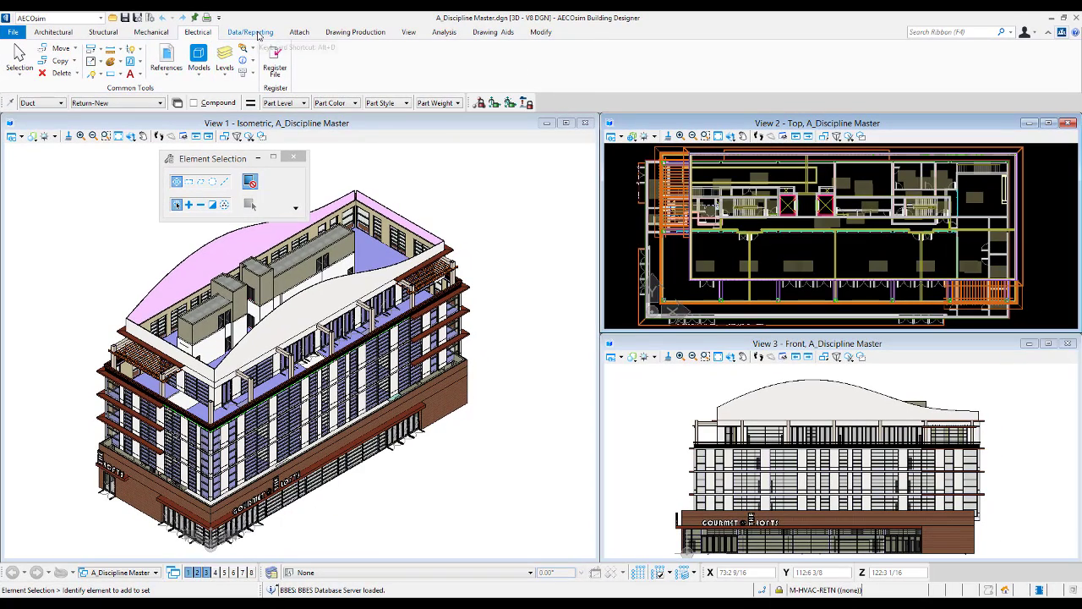
Step: Examine the tools for data reporting, attachments, drawing production, views, analysis, drawing aids and modification, ending at the architectural tools
{"action": "left_click", "coordinate": [258, 34]}
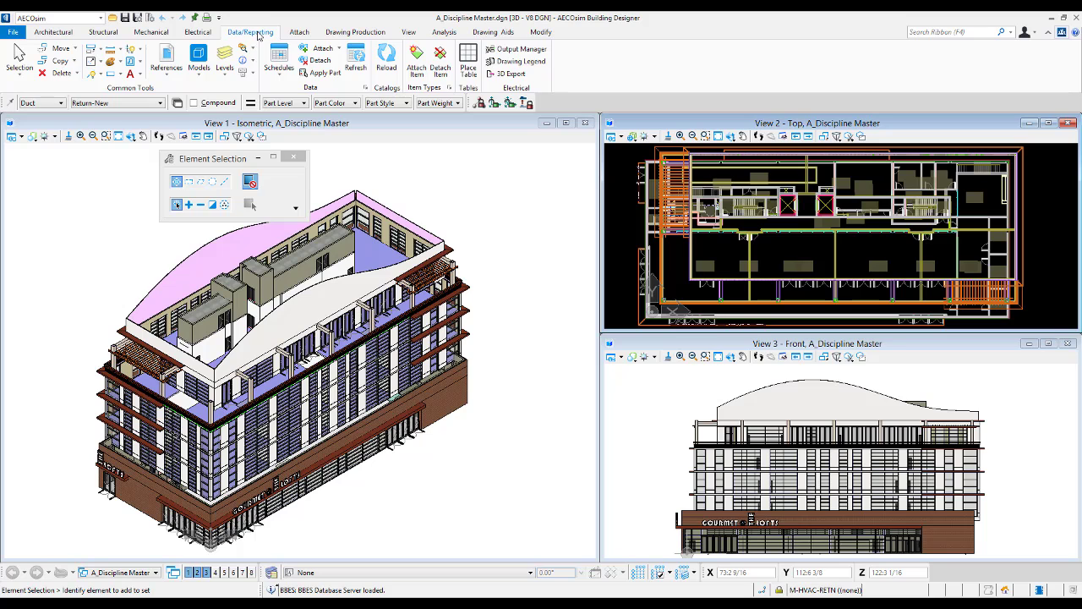
{"action": "left_click", "coordinate": [300, 32]}
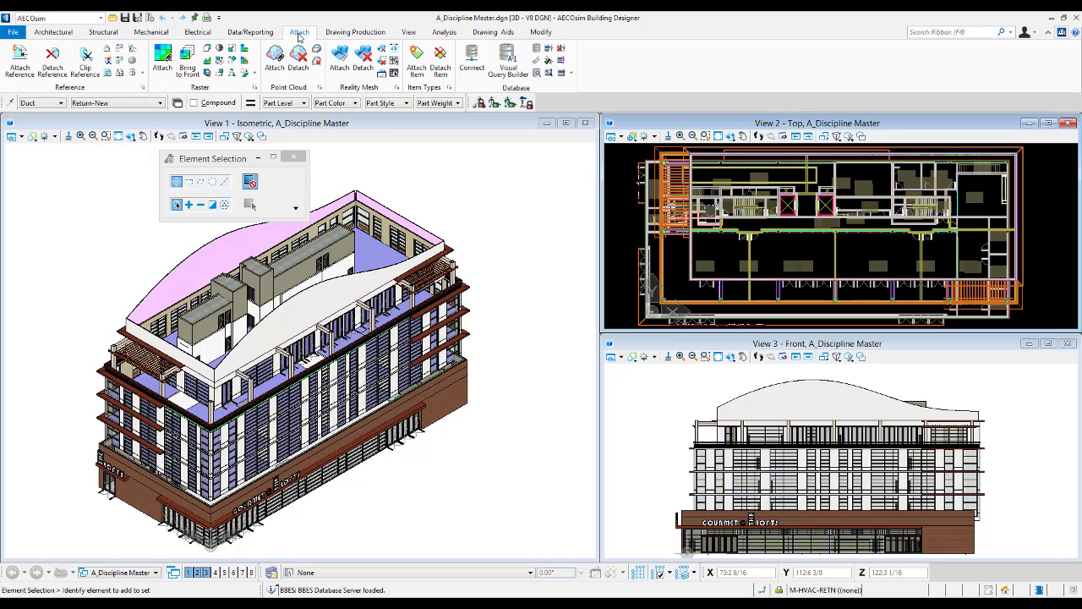
{"action": "left_click", "coordinate": [339, 33]}
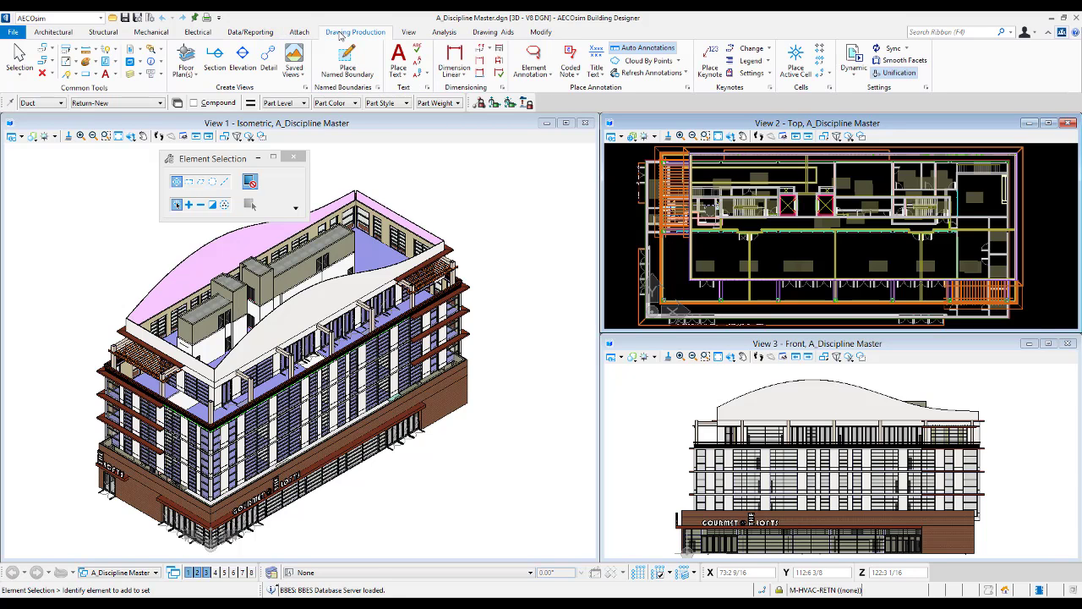
{"action": "left_click", "coordinate": [409, 34]}
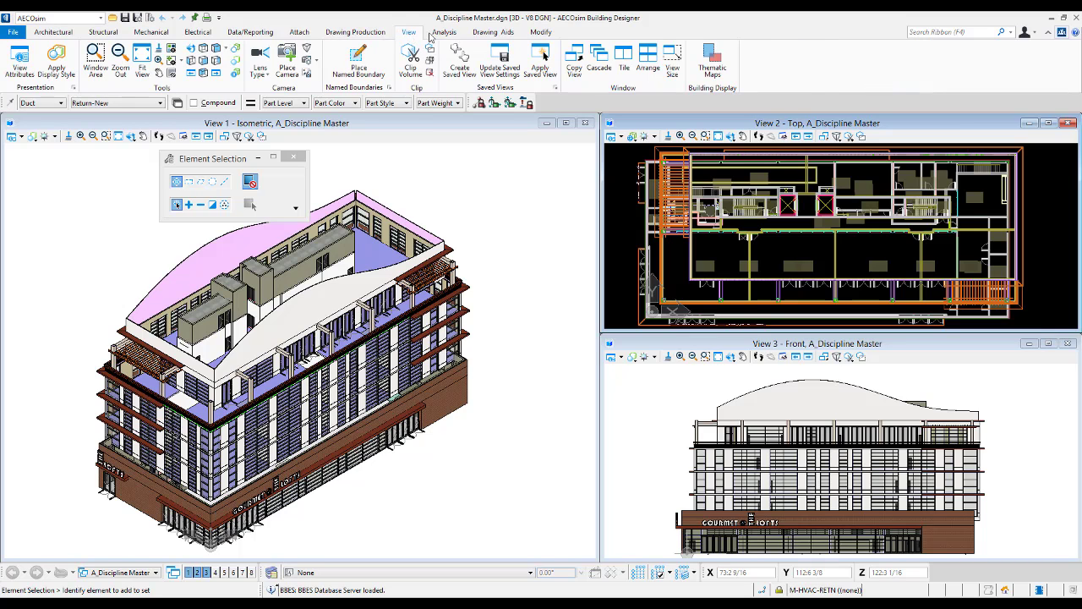
{"action": "left_click", "coordinate": [443, 33]}
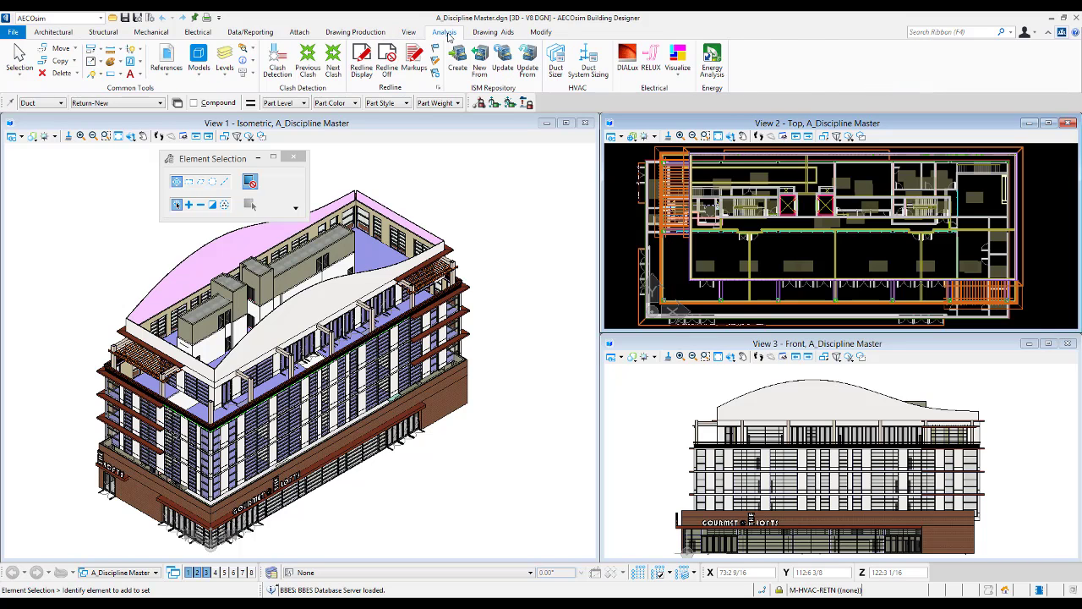
{"action": "left_click", "coordinate": [494, 33]}
{"action": "left_click", "coordinate": [547, 33]}
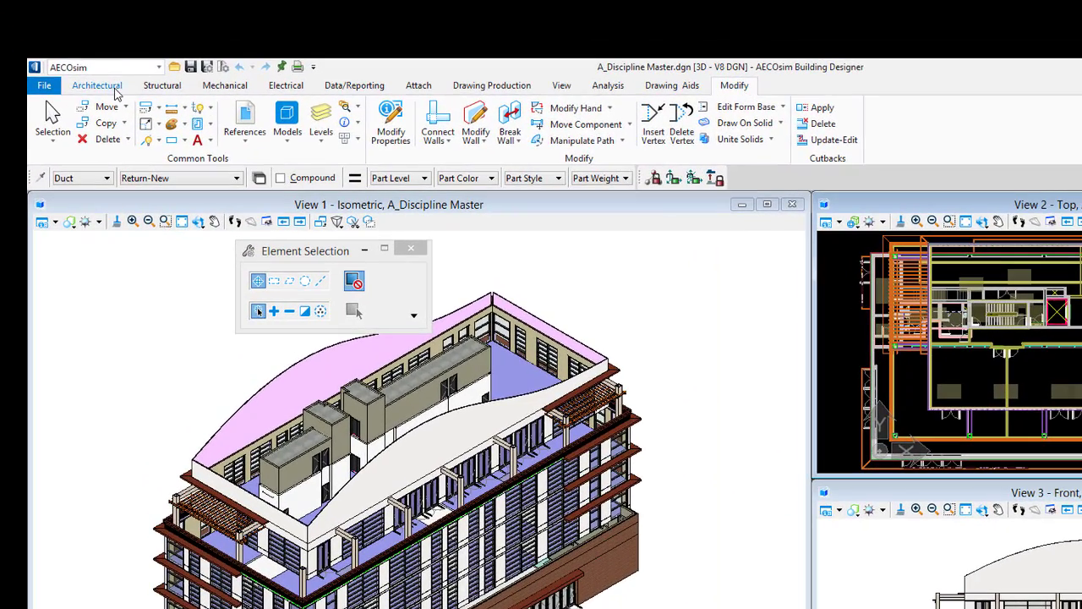
{"action": "left_click", "coordinate": [112, 88]}
Step: Switch to the Drawing workflow to see its tools and return to the AECOsim workflow
{"action": "left_click", "coordinate": [159, 67]}
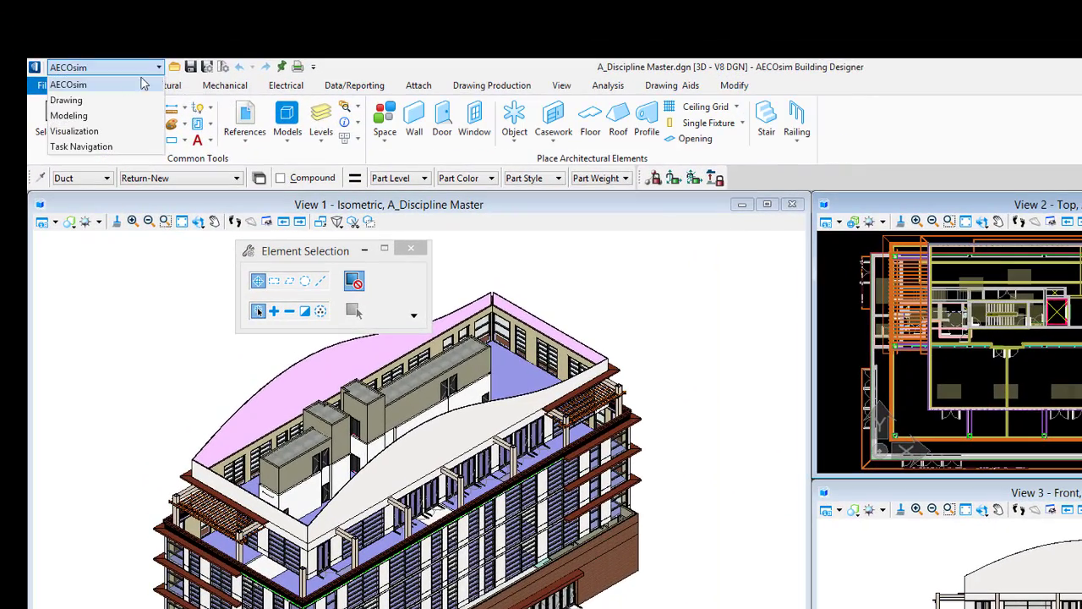
{"action": "left_click", "coordinate": [81, 104]}
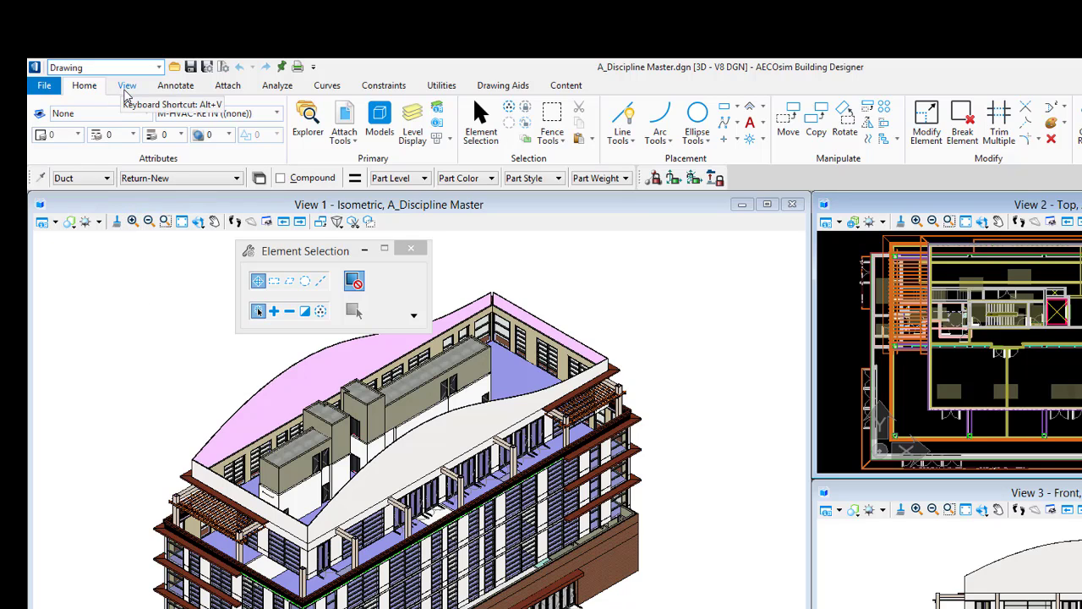
{"action": "left_click", "coordinate": [145, 68]}
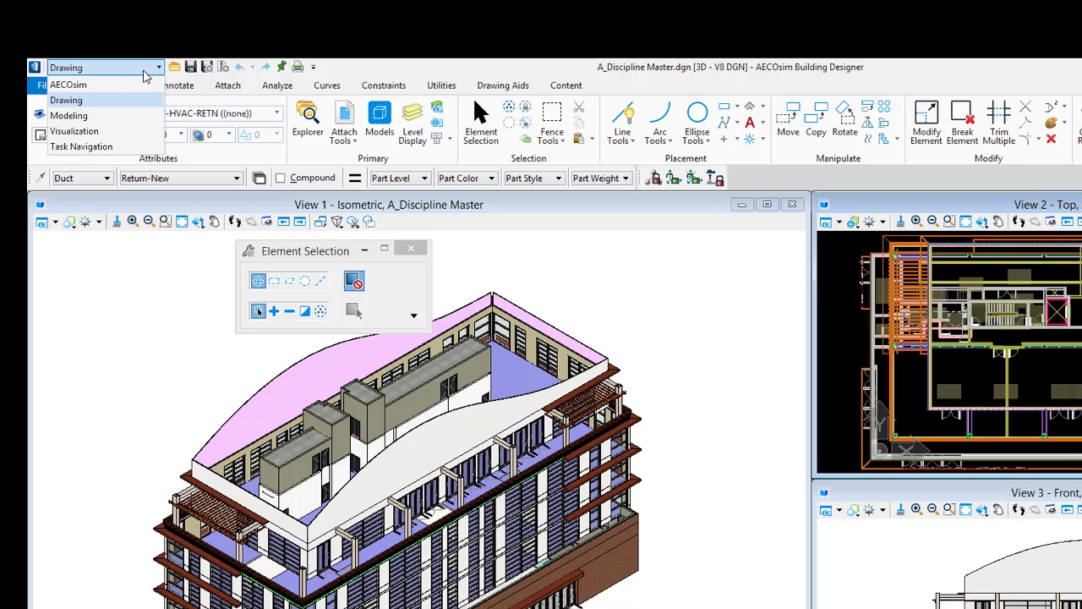
{"action": "left_click", "coordinate": [116, 86]}
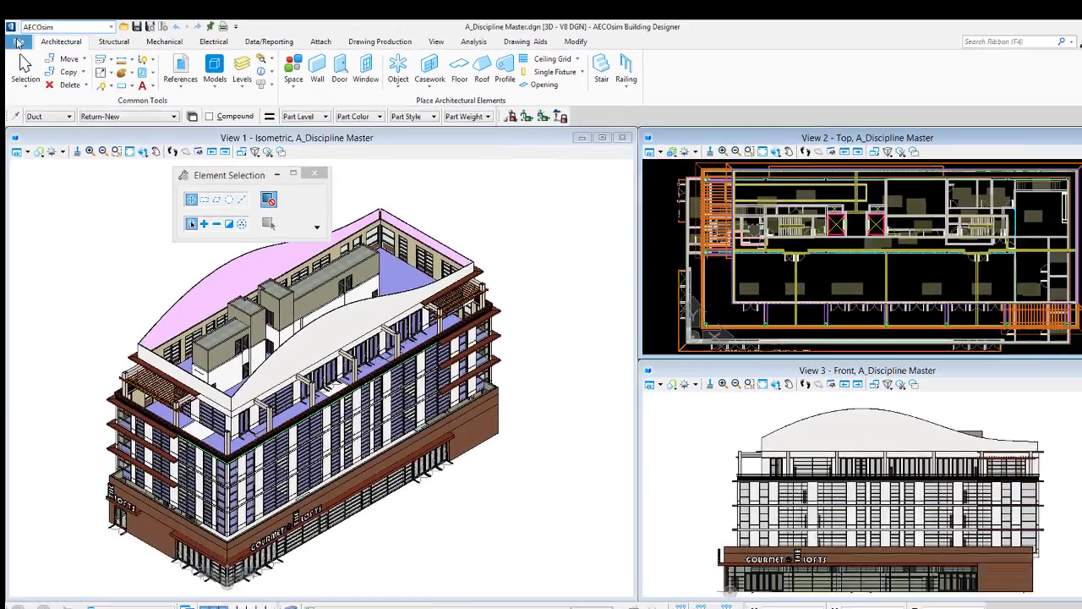
Step: View the file management commands and recent files, and return to the model
{"action": "left_click", "coordinate": [42, 80]}
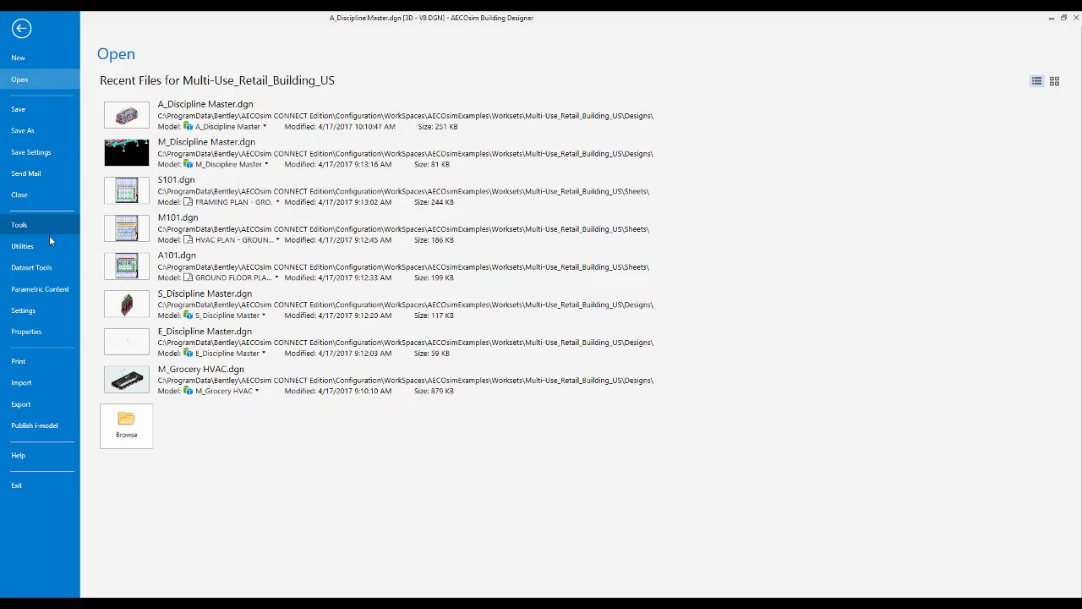
{"action": "left_click", "coordinate": [22, 29]}
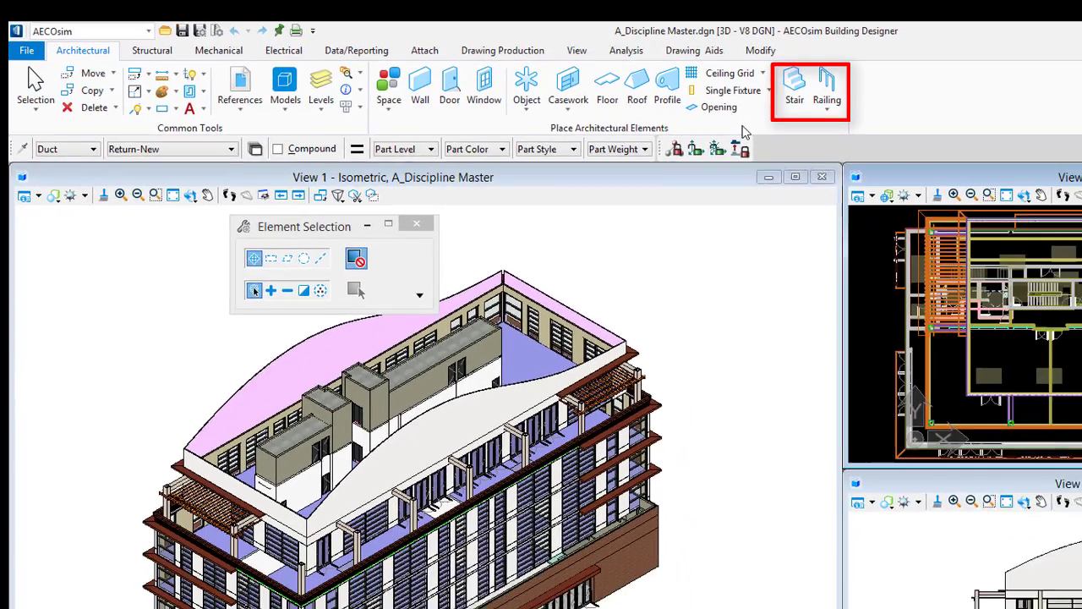
Step: Set the button size of the Place Architectural Elements group to Small and switch it to Medium
{"action": "right_click", "coordinate": [909, 161]}
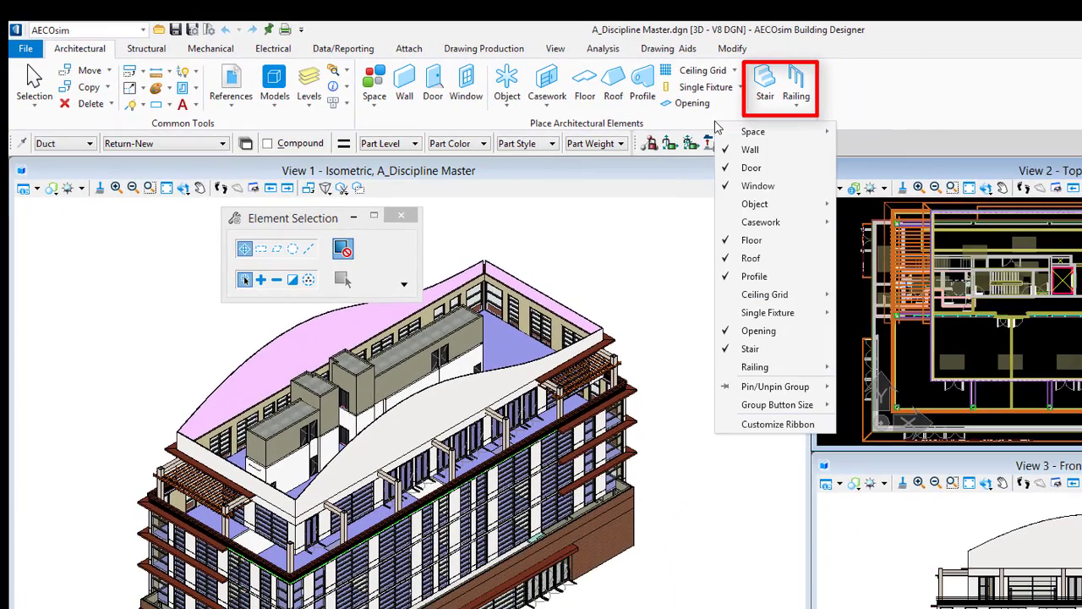
{"action": "mouse_move", "coordinate": [819, 406]}
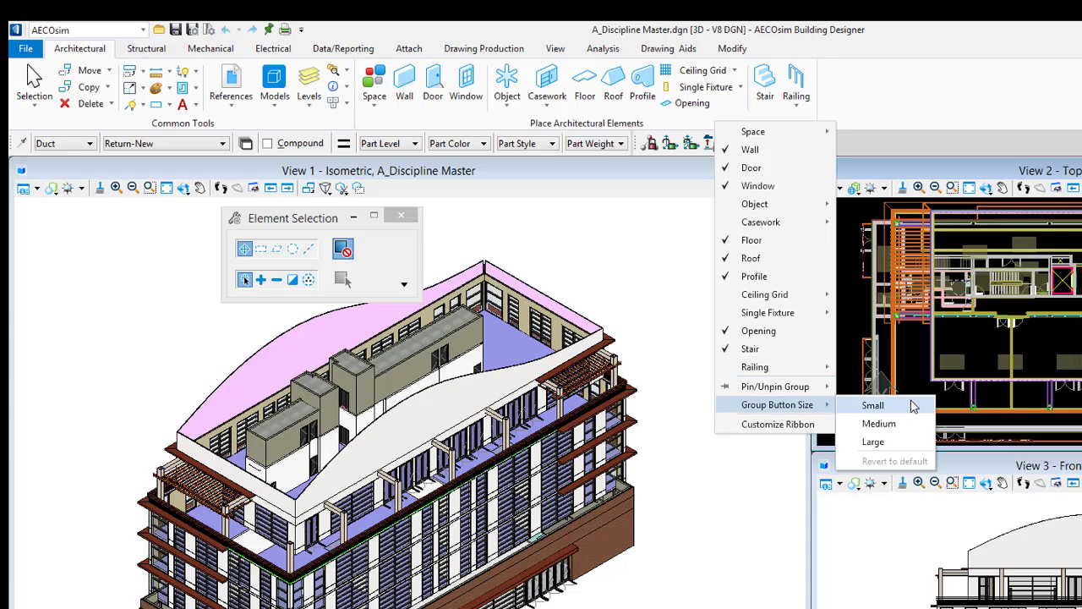
{"action": "left_click", "coordinate": [873, 405]}
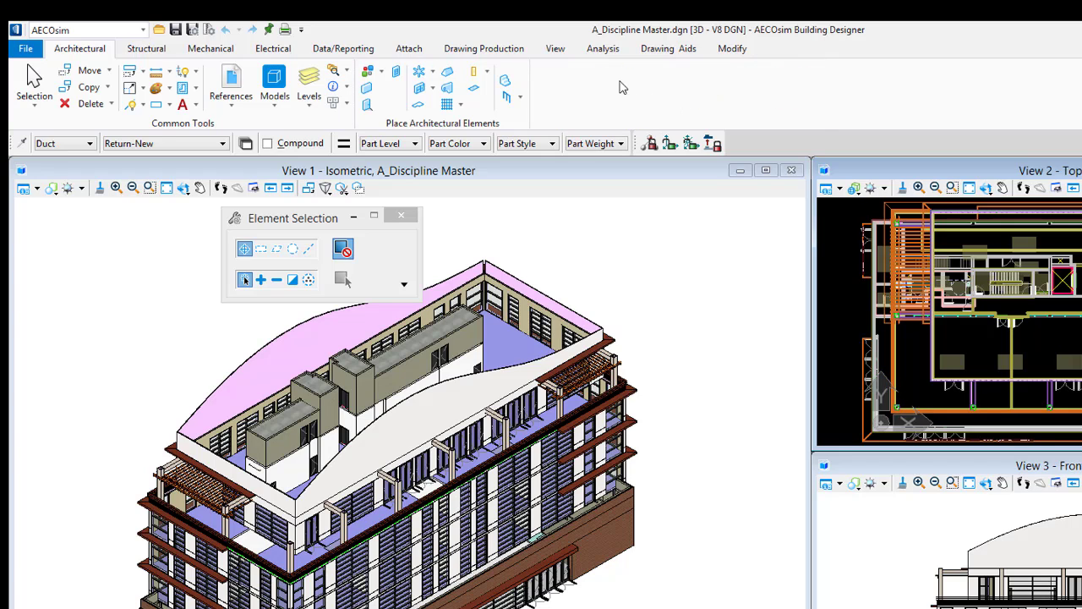
{"action": "right_click", "coordinate": [518, 123]}
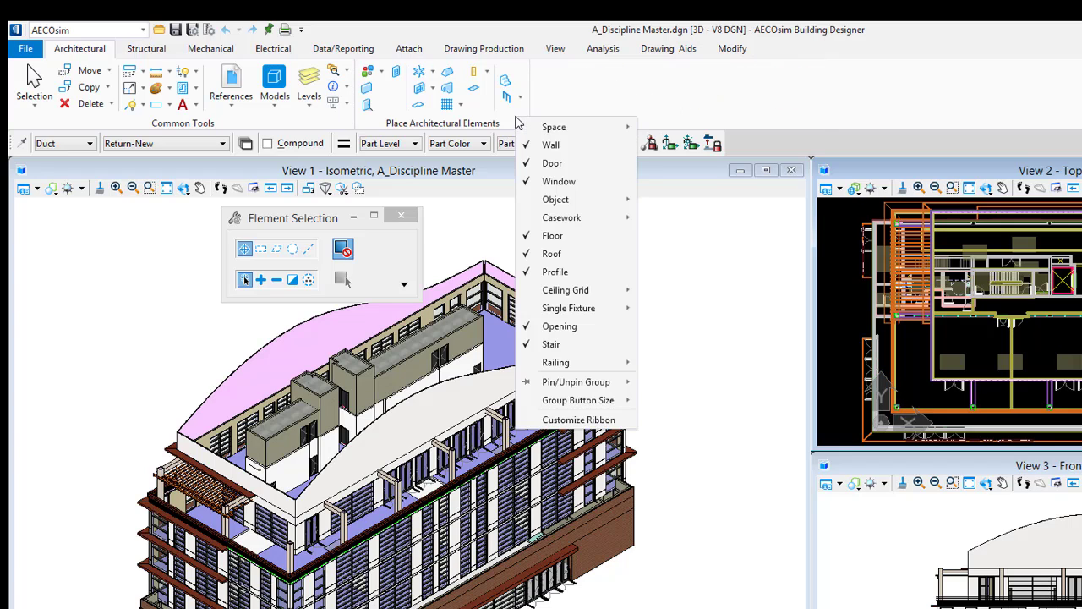
{"action": "mouse_move", "coordinate": [592, 400]}
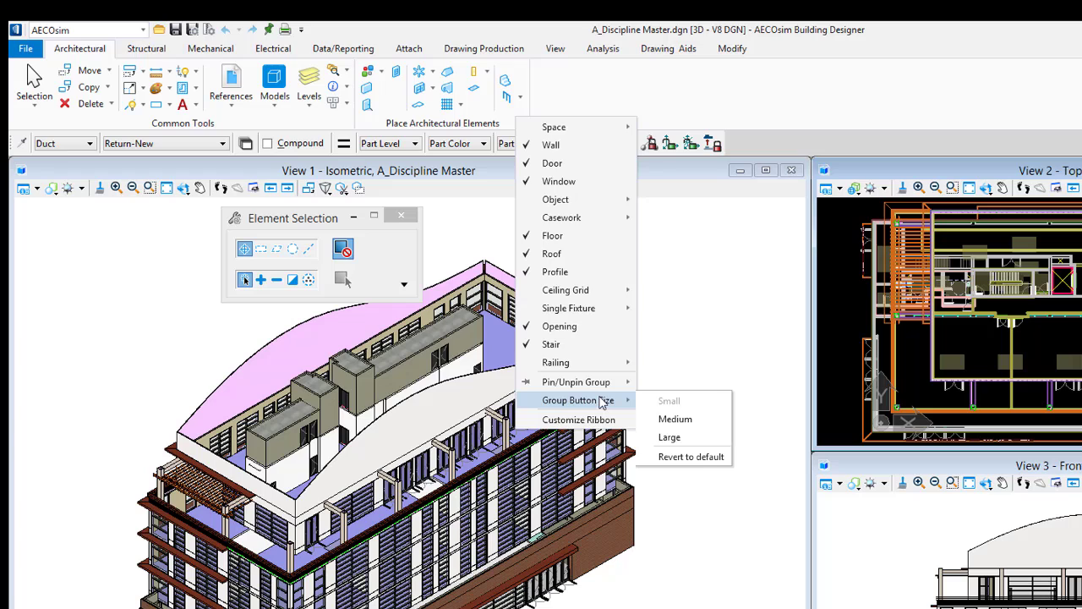
{"action": "left_click", "coordinate": [693, 423]}
Step: Set the Place Architectural Elements group's button size to Large and revert it to default
{"action": "right_click", "coordinate": [705, 125]}
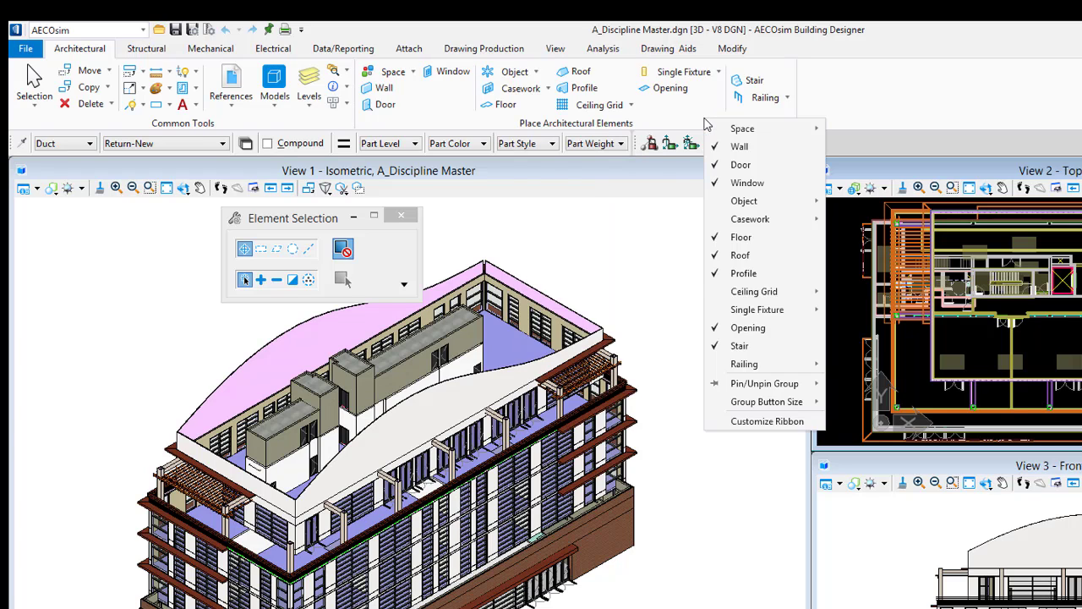
{"action": "mouse_move", "coordinate": [766, 401]}
{"action": "left_click", "coordinate": [850, 440]}
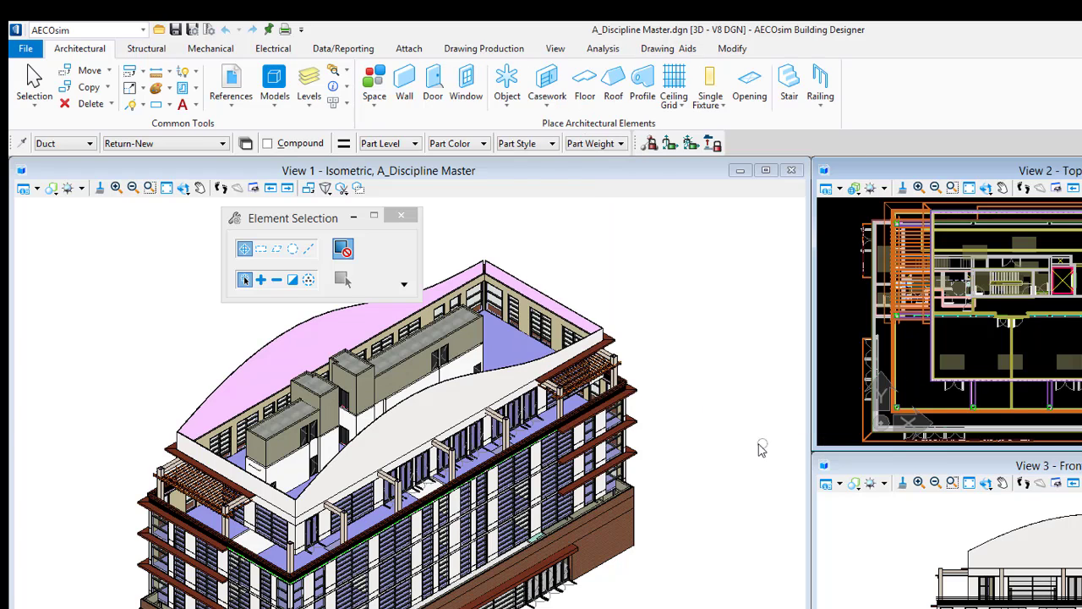
{"action": "right_click", "coordinate": [732, 118]}
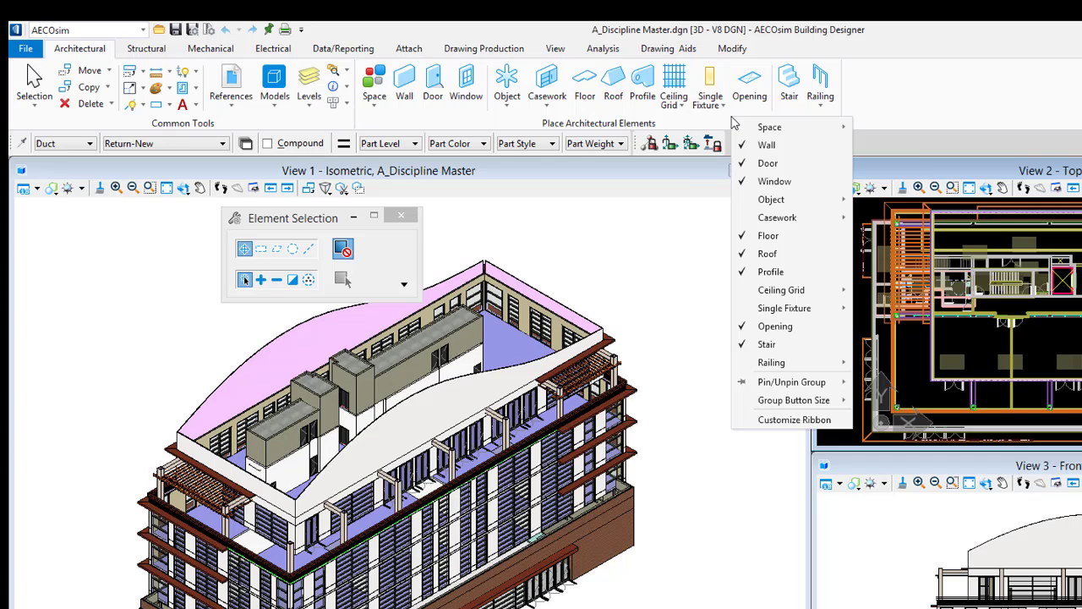
{"action": "mouse_move", "coordinate": [810, 404]}
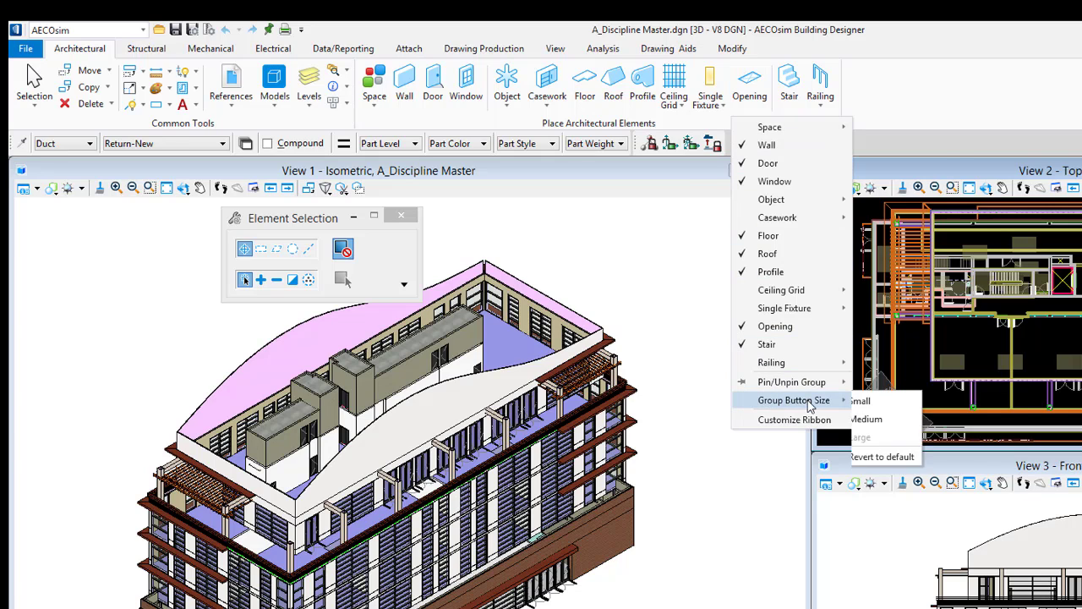
{"action": "left_click", "coordinate": [907, 457]}
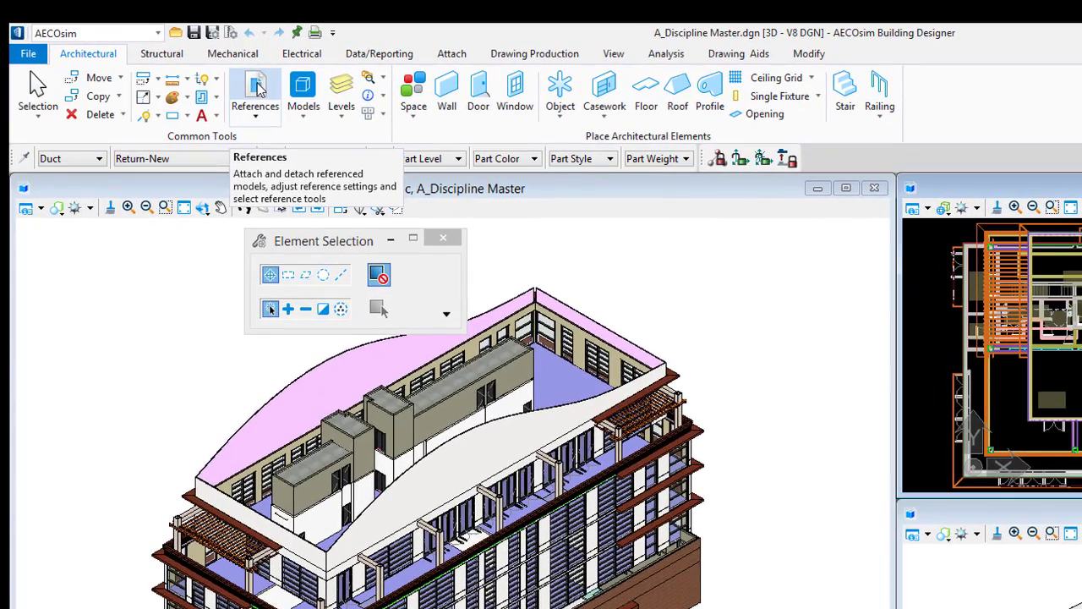
Step: Examine the attached references and the additional tools grouped under References and Explorer
{"action": "left_click", "coordinate": [236, 81]}
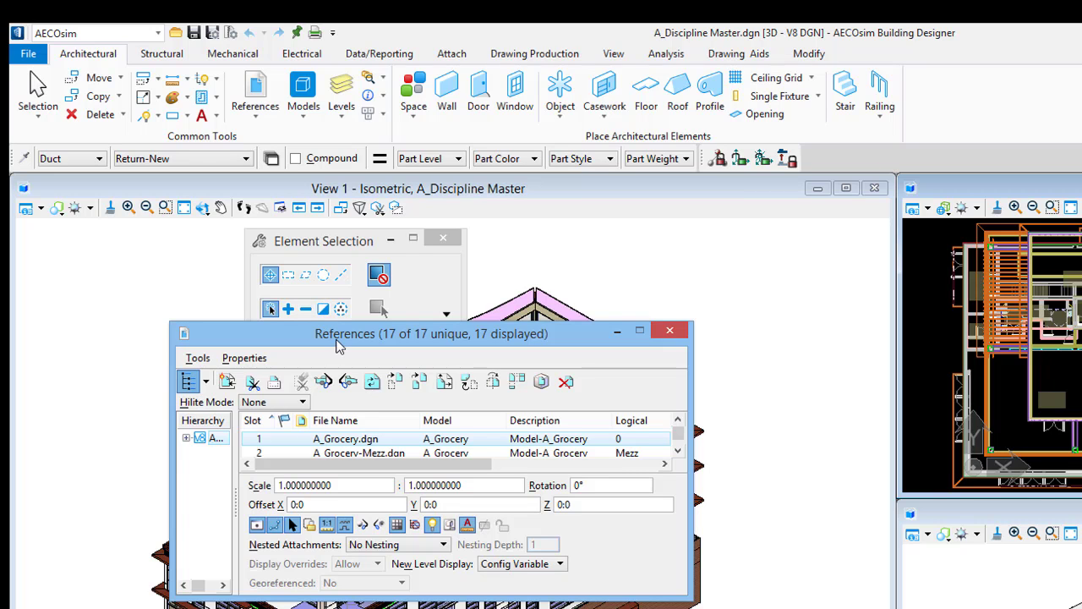
{"action": "left_click", "coordinate": [670, 331]}
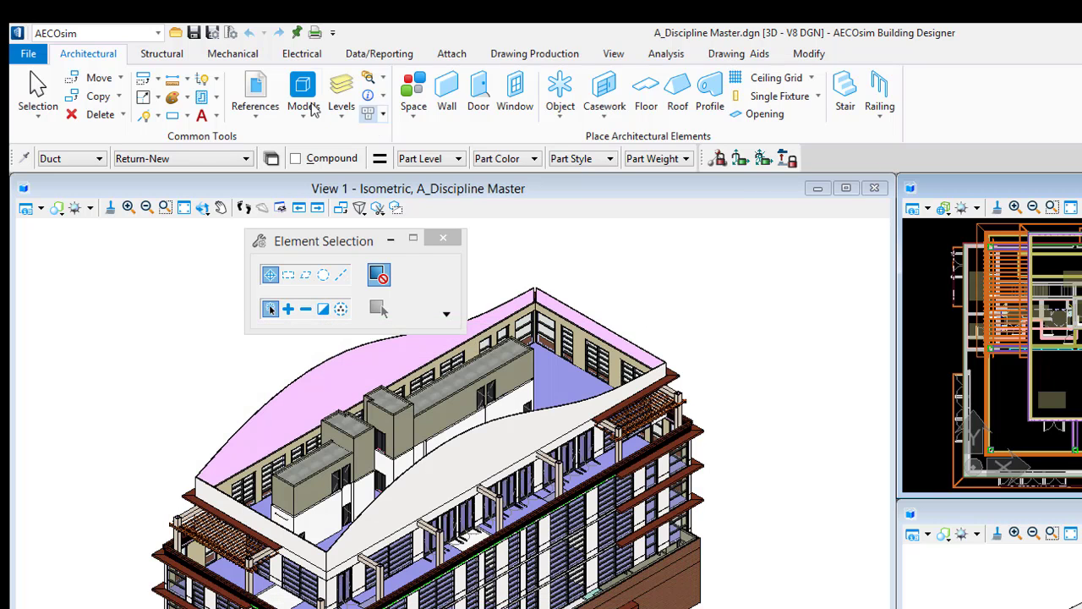
{"action": "left_click", "coordinate": [258, 121]}
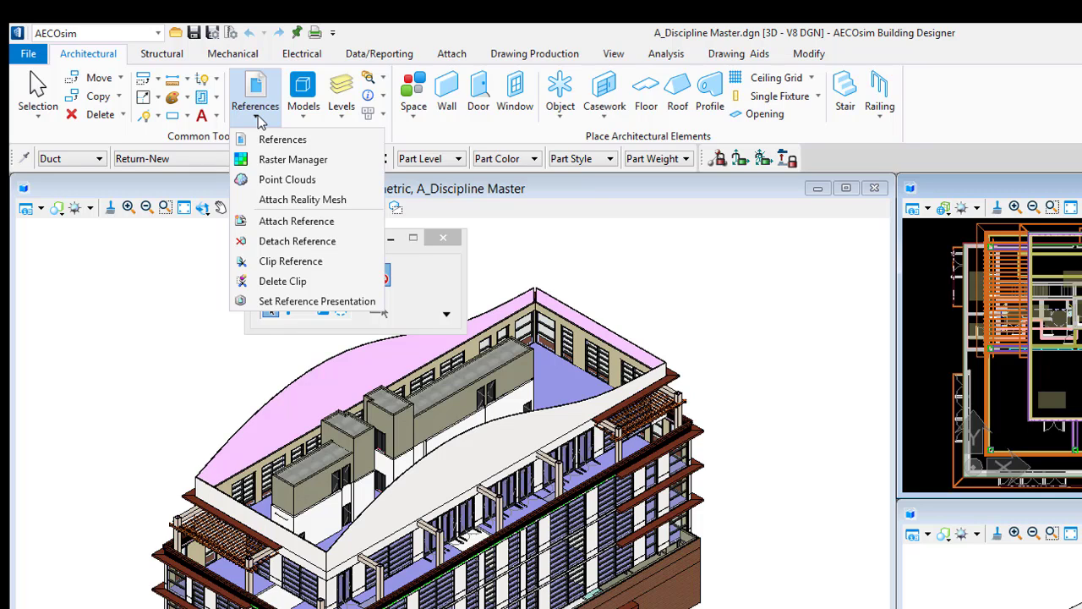
{"action": "left_click", "coordinate": [449, 144]}
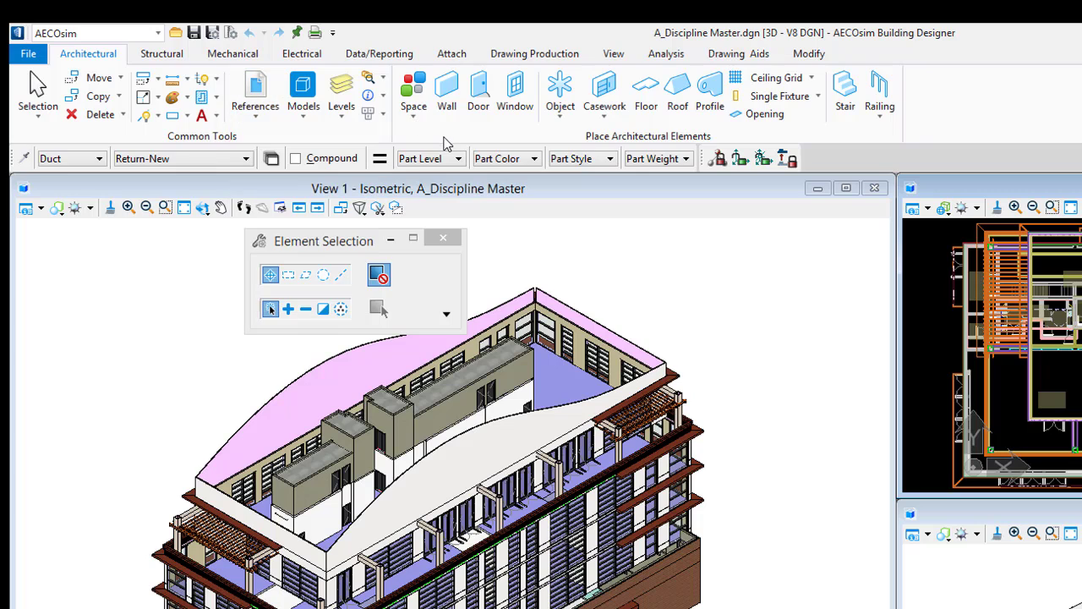
{"action": "left_click", "coordinate": [384, 79]}
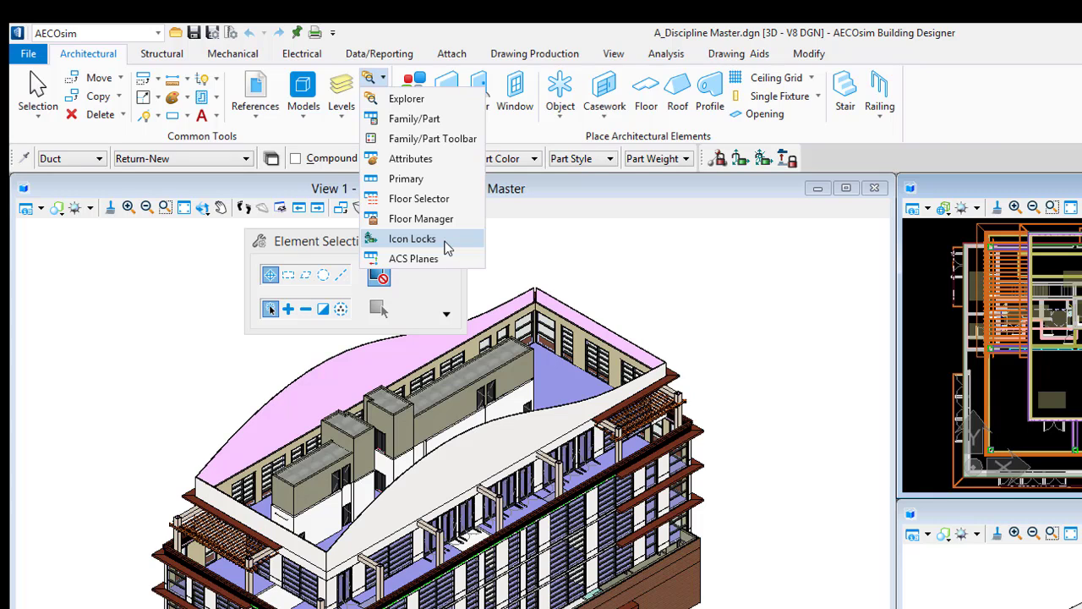
{"action": "left_click", "coordinate": [976, 136]}
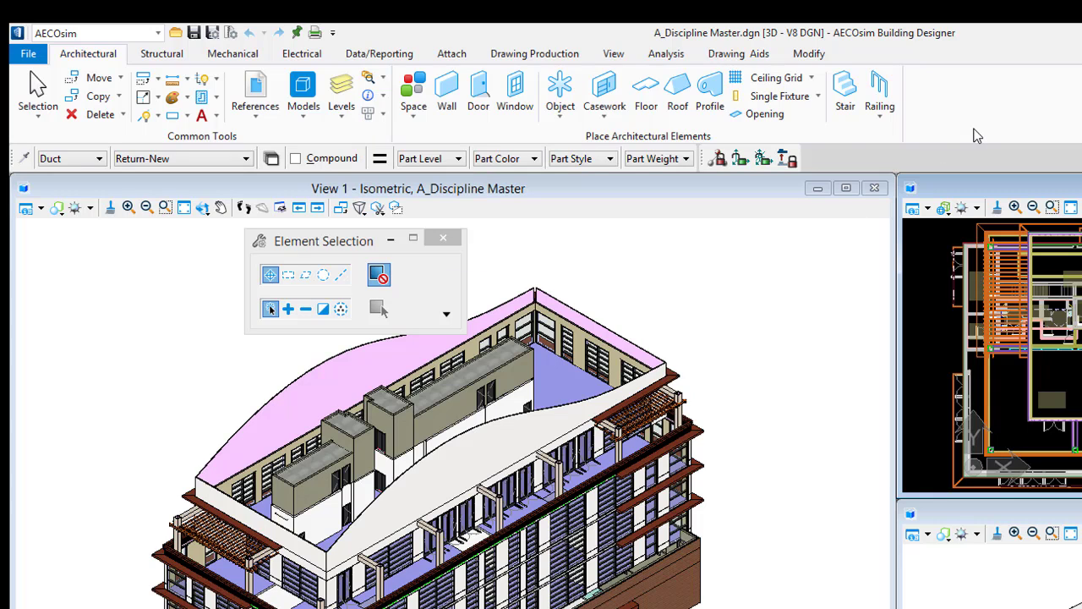
Step: Start the Steel Beam placement tool and view its placement and coping options
{"action": "left_click", "coordinate": [453, 93]}
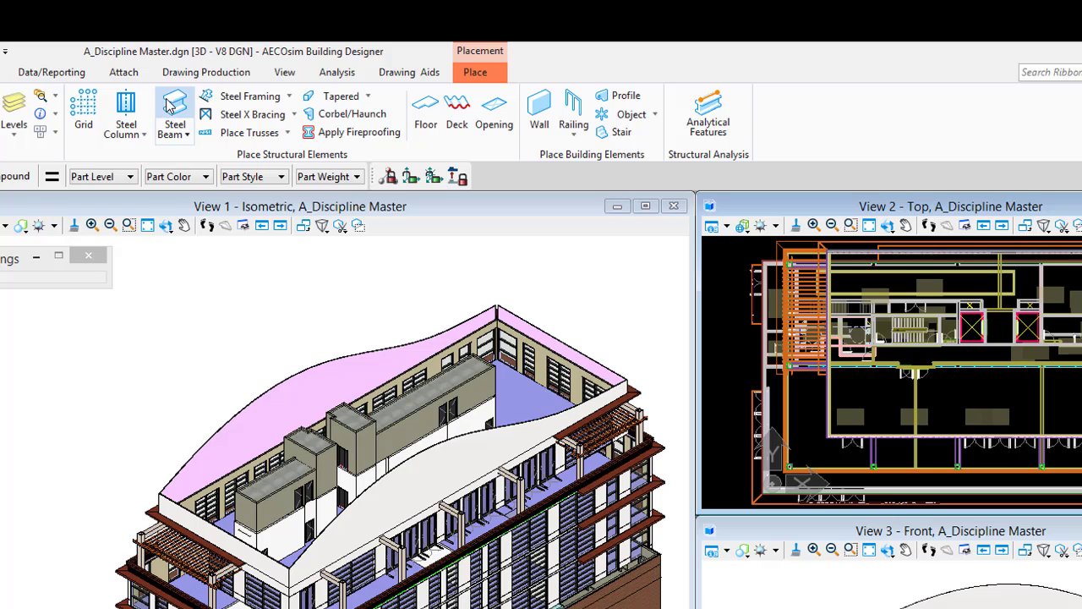
{"action": "left_click", "coordinate": [185, 117]}
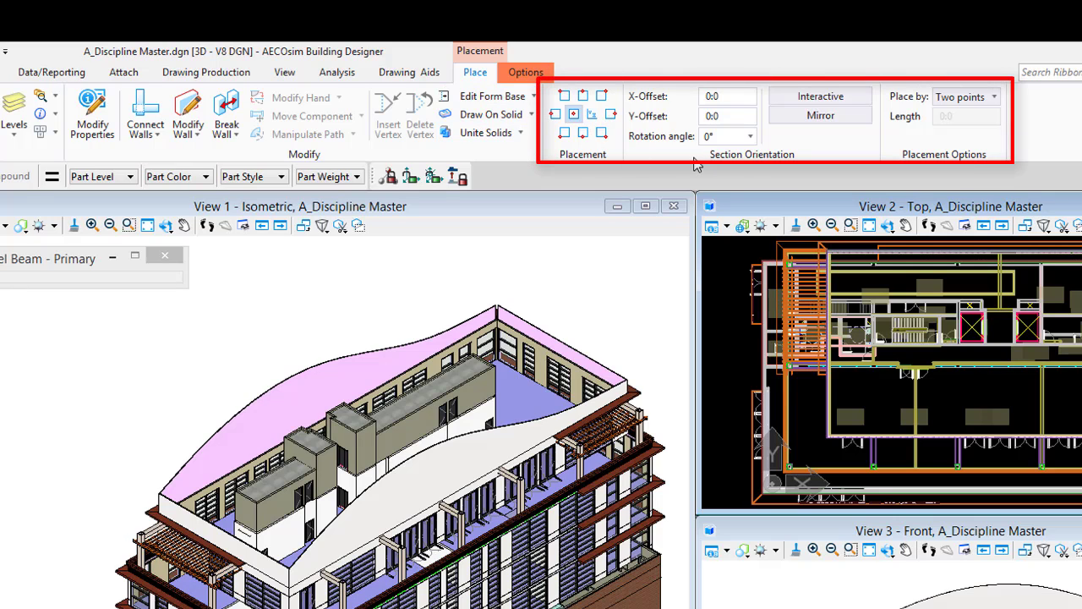
{"action": "left_click", "coordinate": [524, 75]}
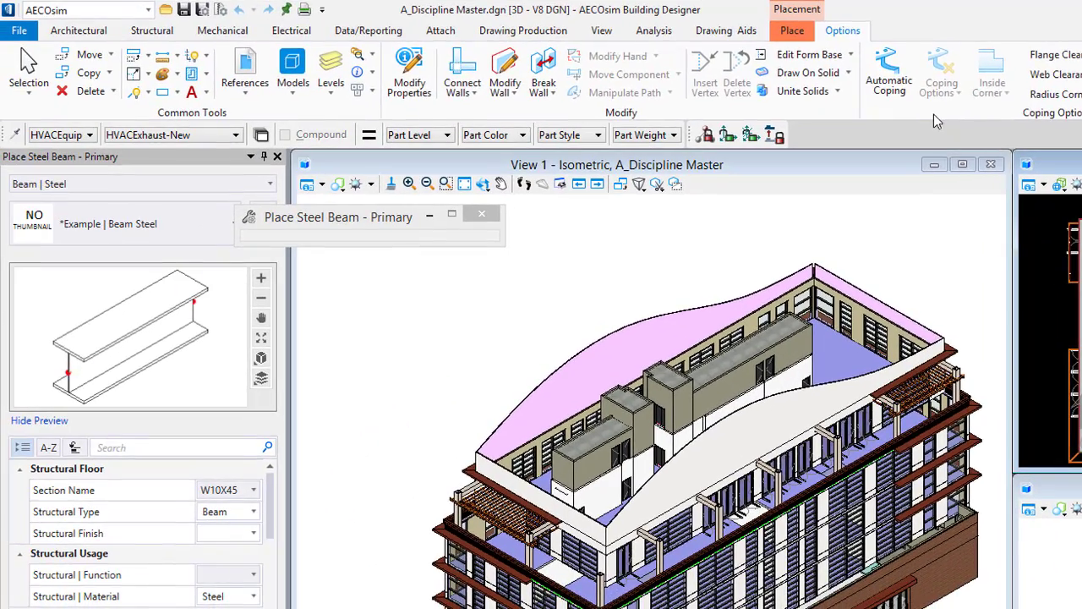
Step: View the Mechanical discipline tools and the HVAC Autofitting Preferences, and close the preferences unchanged
{"action": "left_click", "coordinate": [218, 32]}
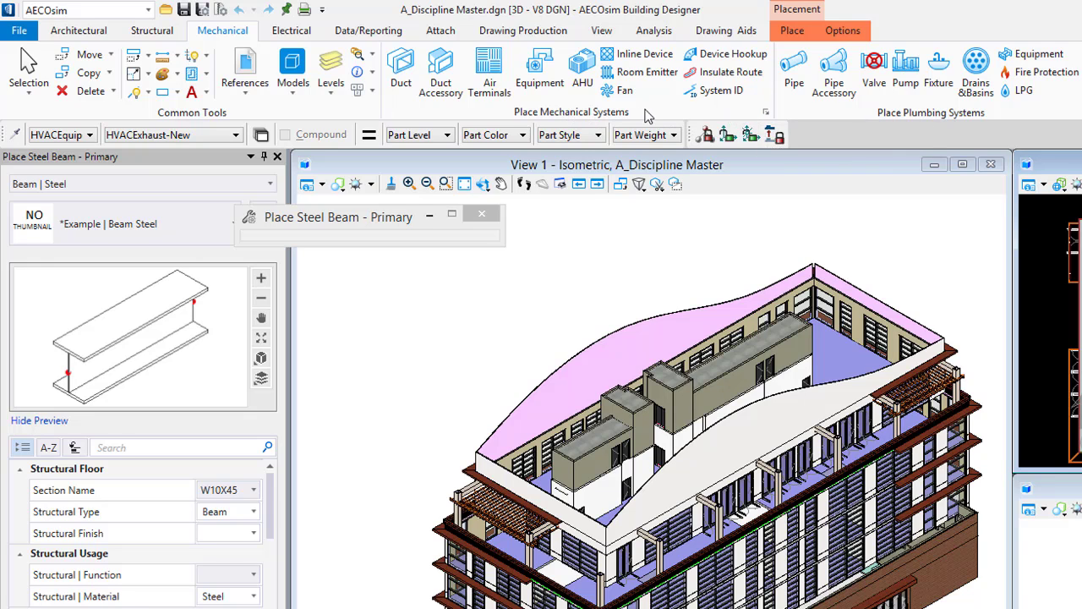
{"action": "left_click", "coordinate": [765, 112]}
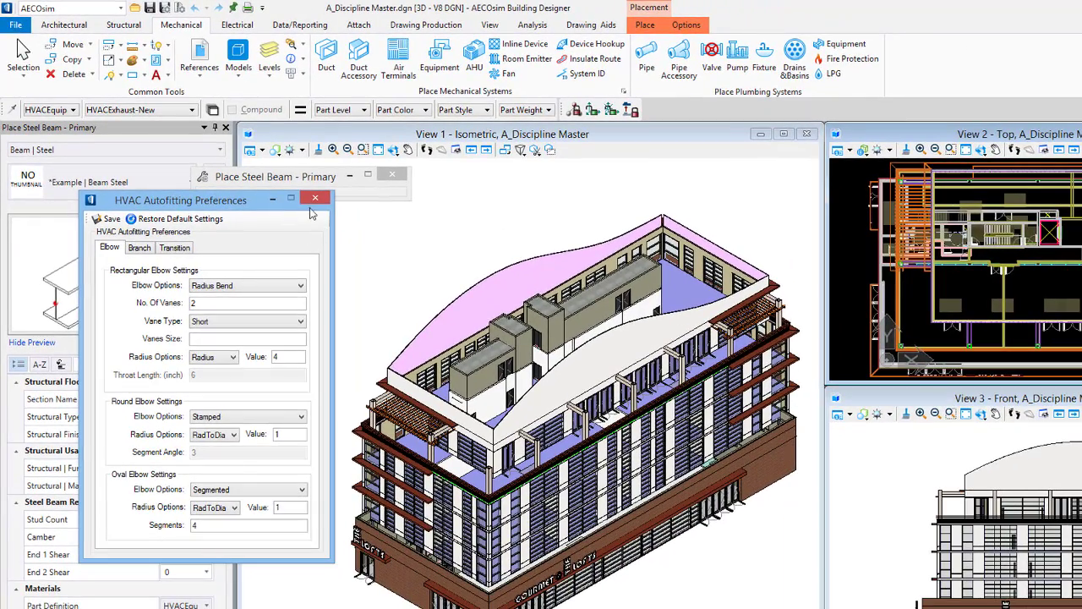
{"action": "left_click", "coordinate": [315, 200]}
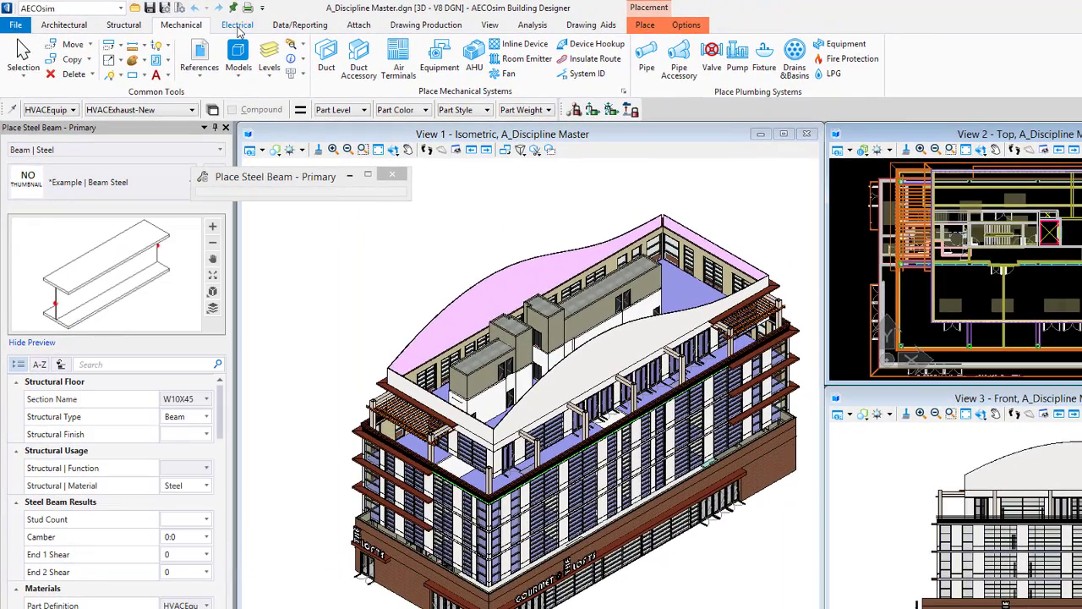
Step: Hide the Electrical, Mechanical and Structural disciplines from the ribbon
{"action": "right_click", "coordinate": [235, 27]}
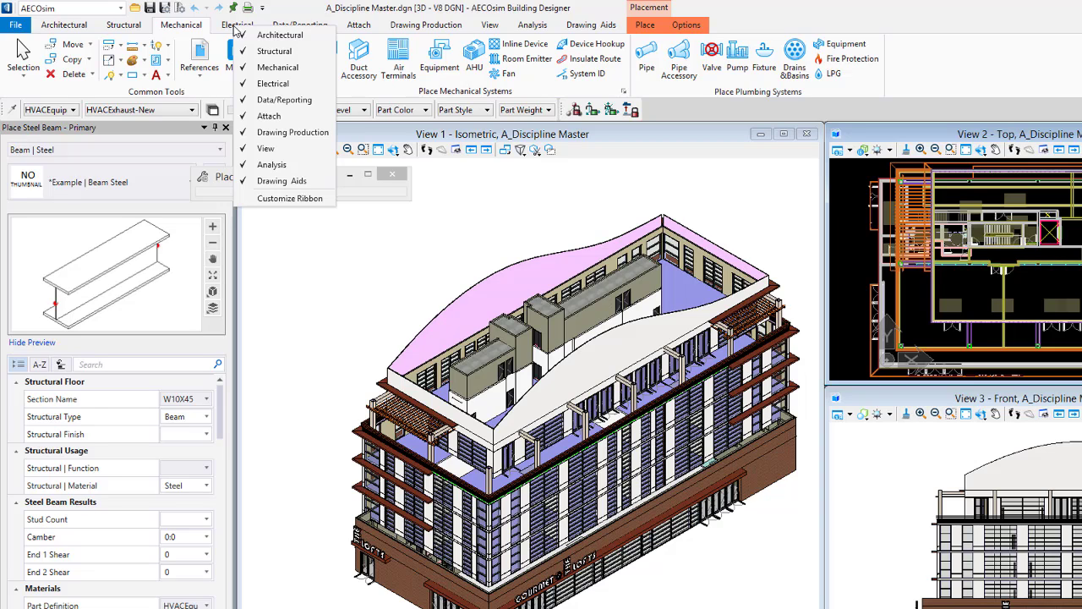
{"action": "left_click", "coordinate": [272, 83]}
{"action": "right_click", "coordinate": [174, 34]}
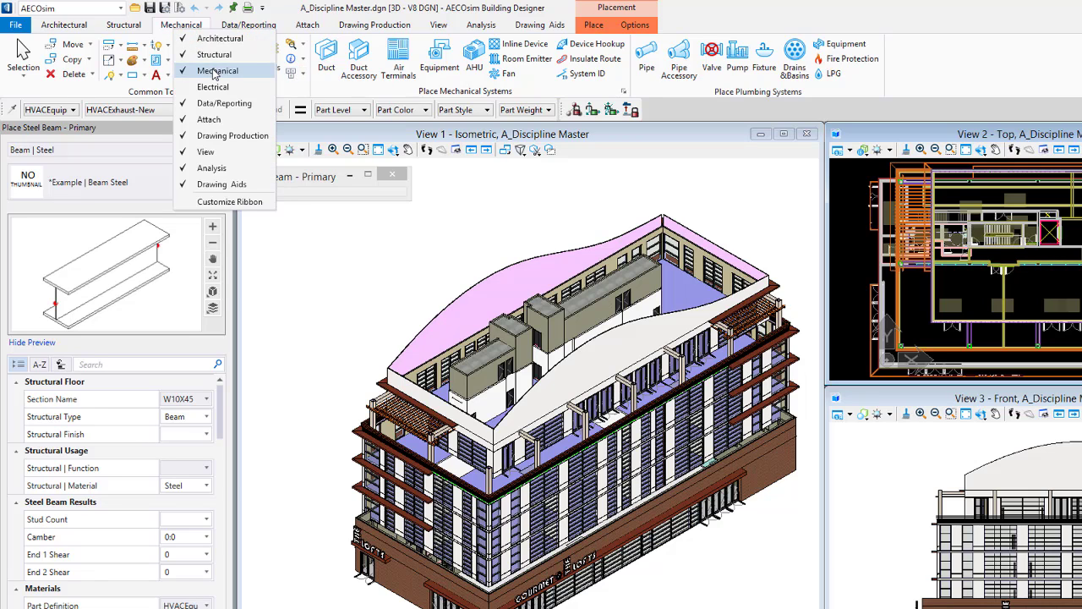
{"action": "left_click", "coordinate": [216, 71]}
{"action": "right_click", "coordinate": [125, 32]}
{"action": "left_click", "coordinate": [160, 51]}
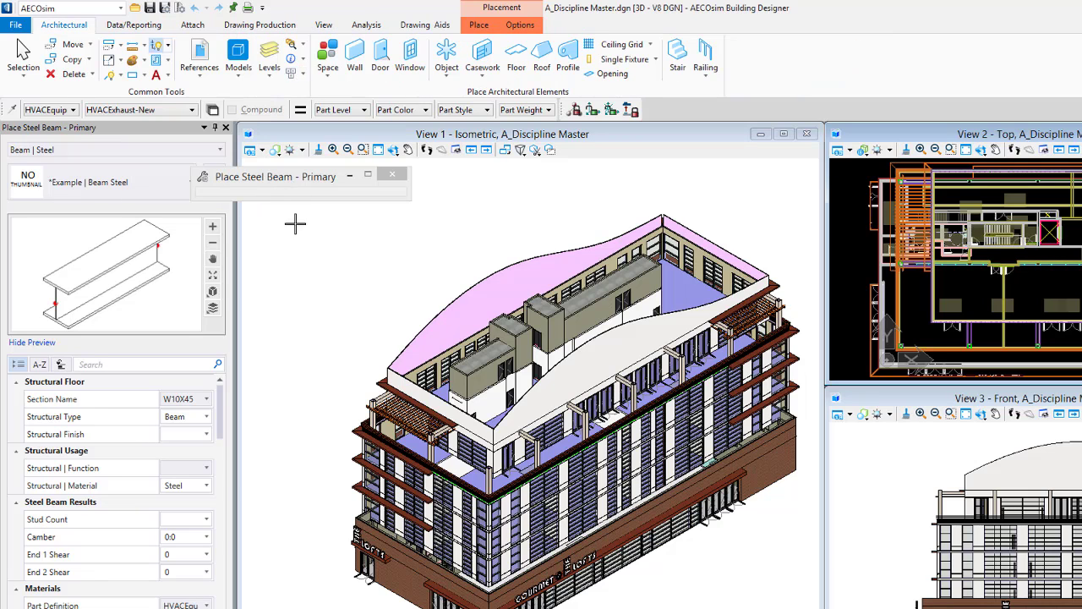
Step: Restore the Structural, Mechanical and Electrical disciplines to the ribbon
{"action": "right_click", "coordinate": [81, 30]}
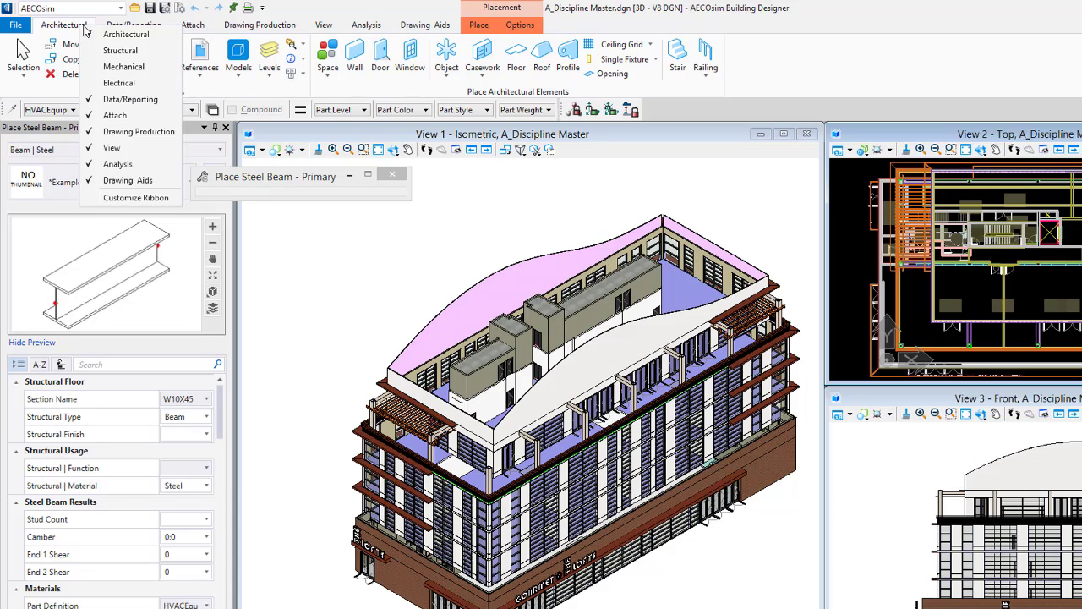
{"action": "left_click", "coordinate": [122, 44]}
{"action": "right_click", "coordinate": [130, 30]}
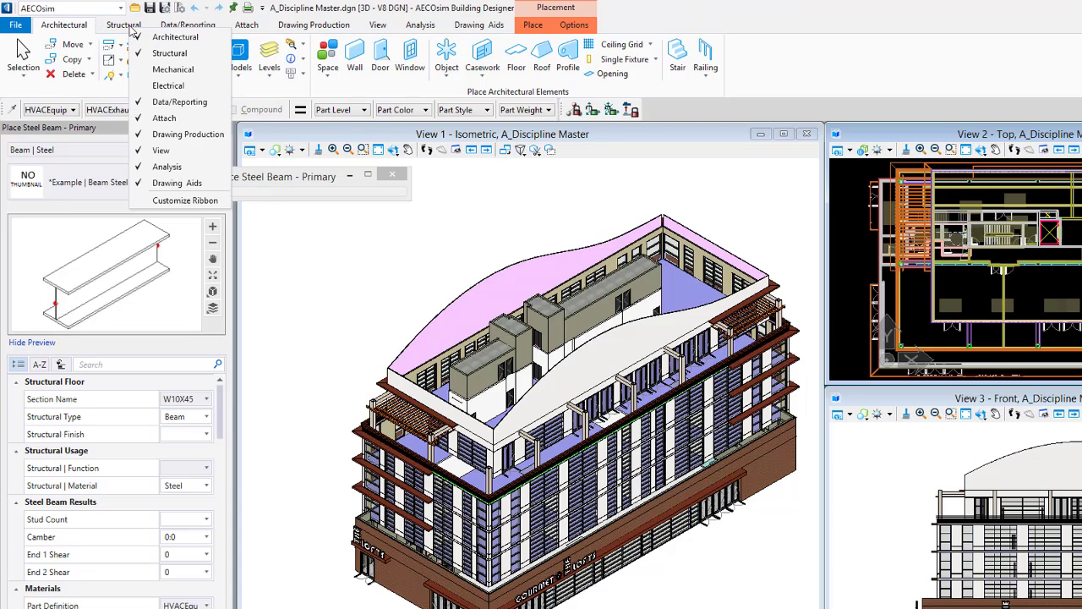
{"action": "left_click", "coordinate": [173, 69]}
{"action": "right_click", "coordinate": [184, 30]}
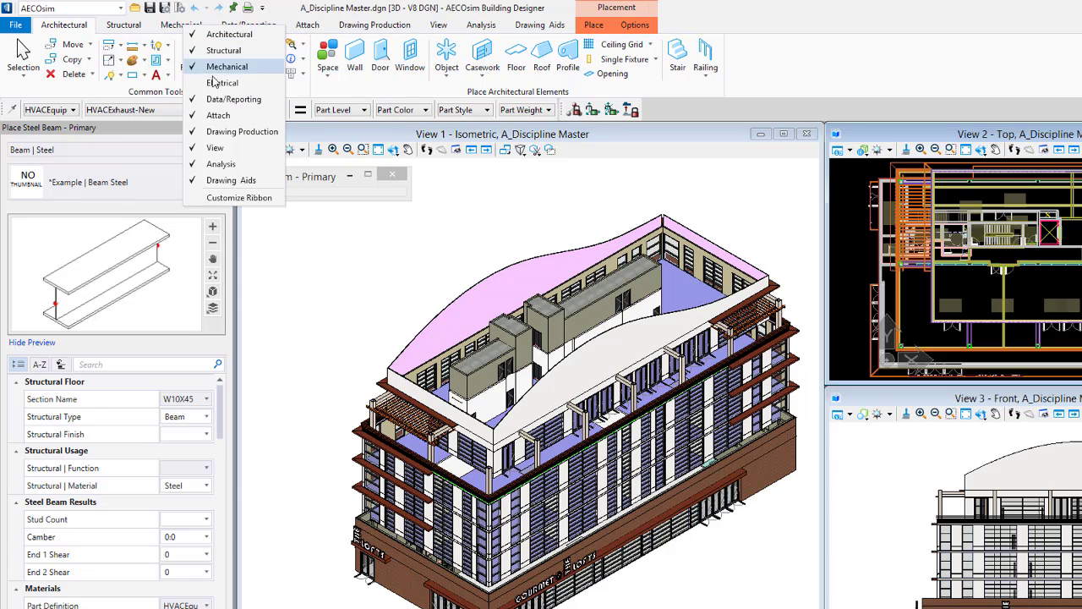
{"action": "left_click", "coordinate": [213, 85]}
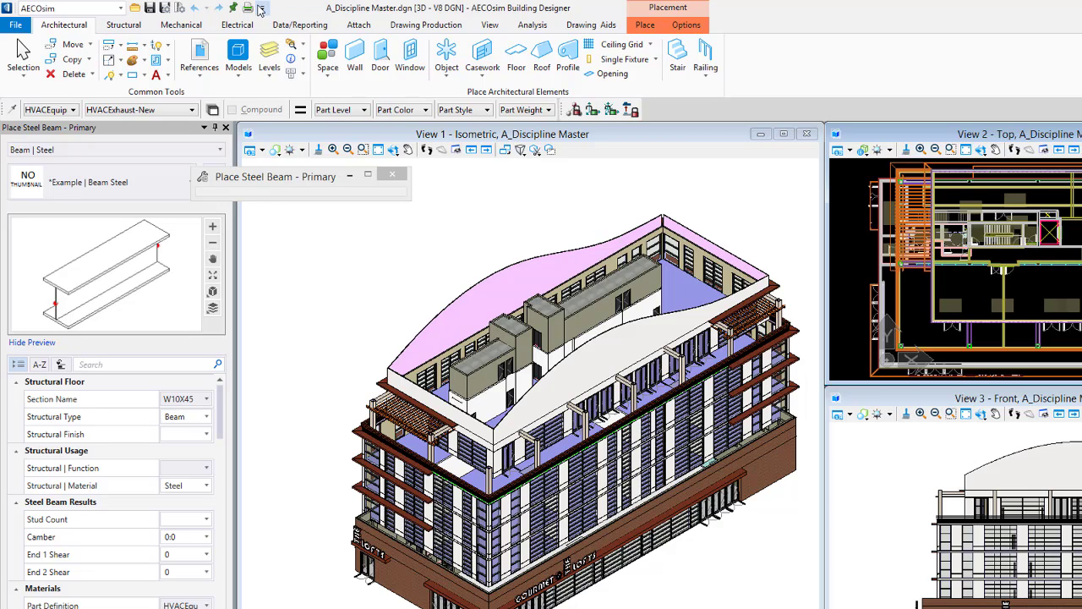
Step: Examine the customization options for the Quick Access Toolbar and the Common Tools group without changing them
{"action": "left_click", "coordinate": [262, 7]}
{"action": "left_click", "coordinate": [262, 9]}
{"action": "left_click", "coordinate": [263, 10]}
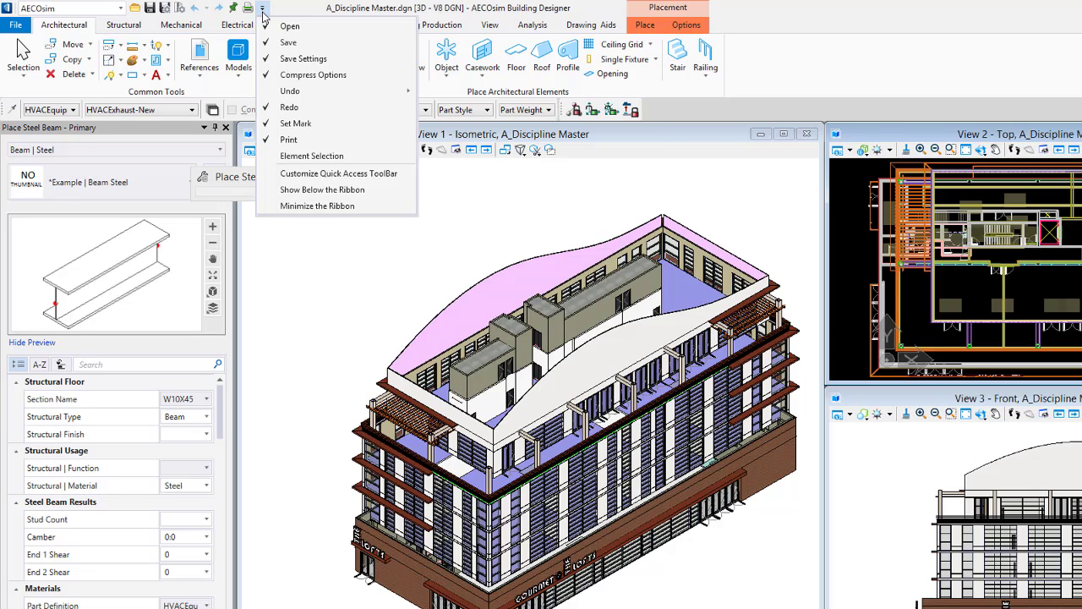
{"action": "left_click", "coordinate": [326, 175]}
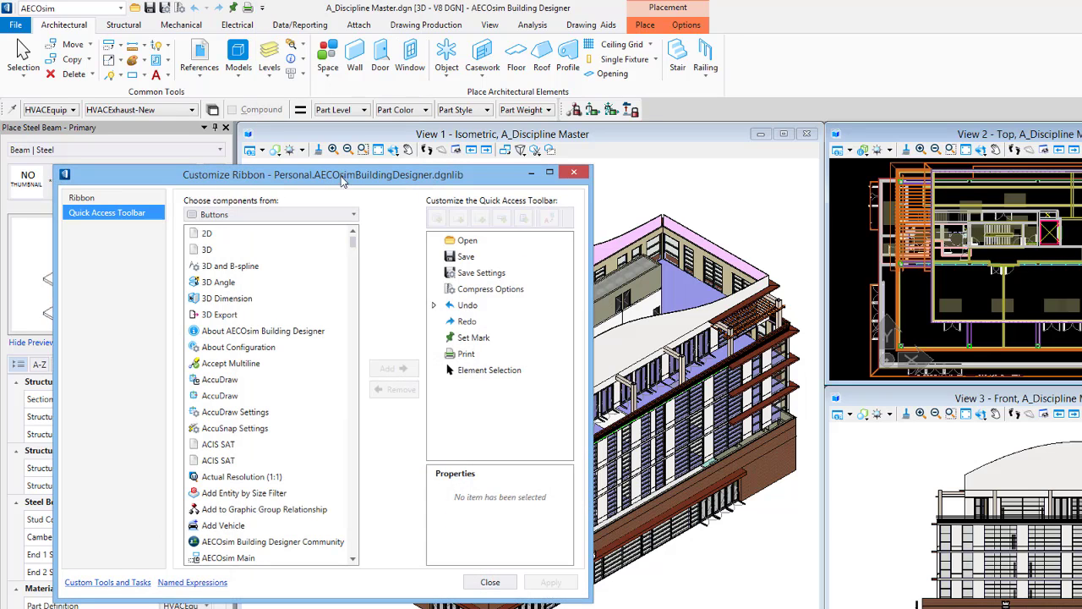
{"action": "left_click", "coordinate": [574, 173]}
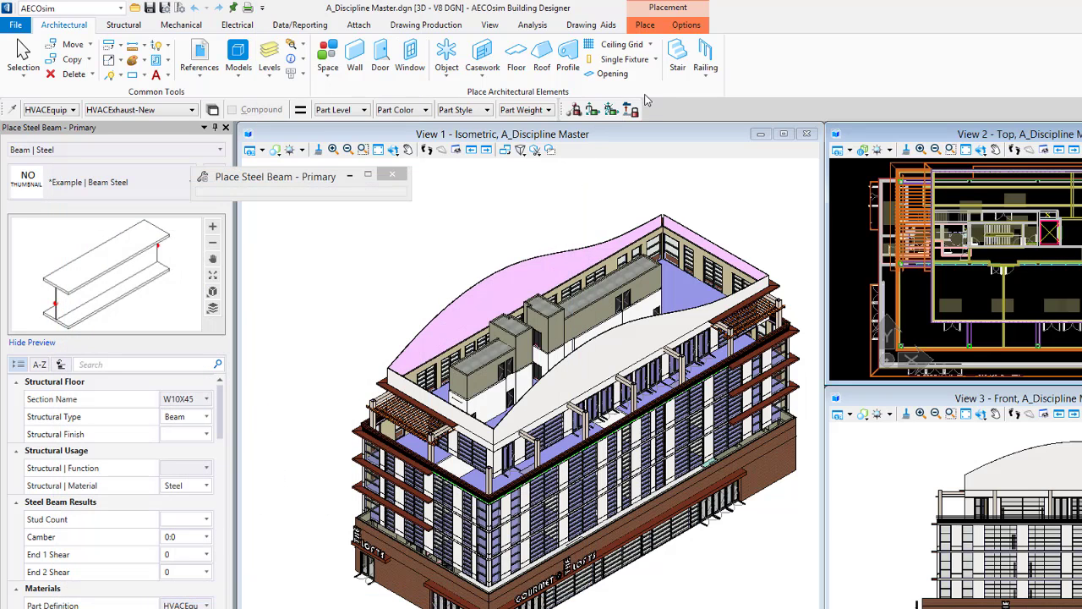
{"action": "right_click", "coordinate": [274, 91]}
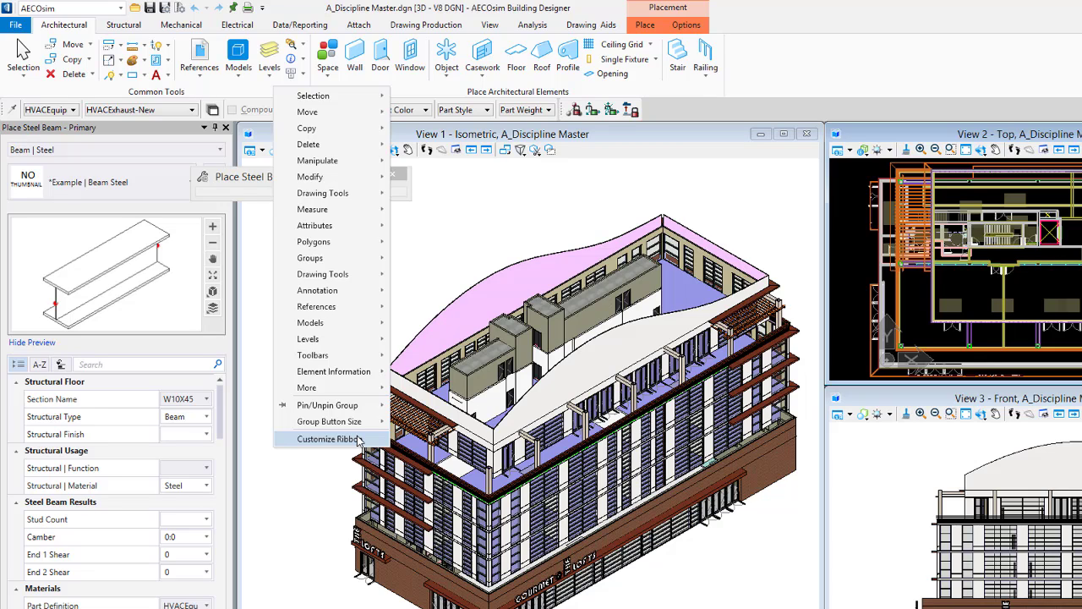
{"action": "left_click", "coordinate": [779, 16]}
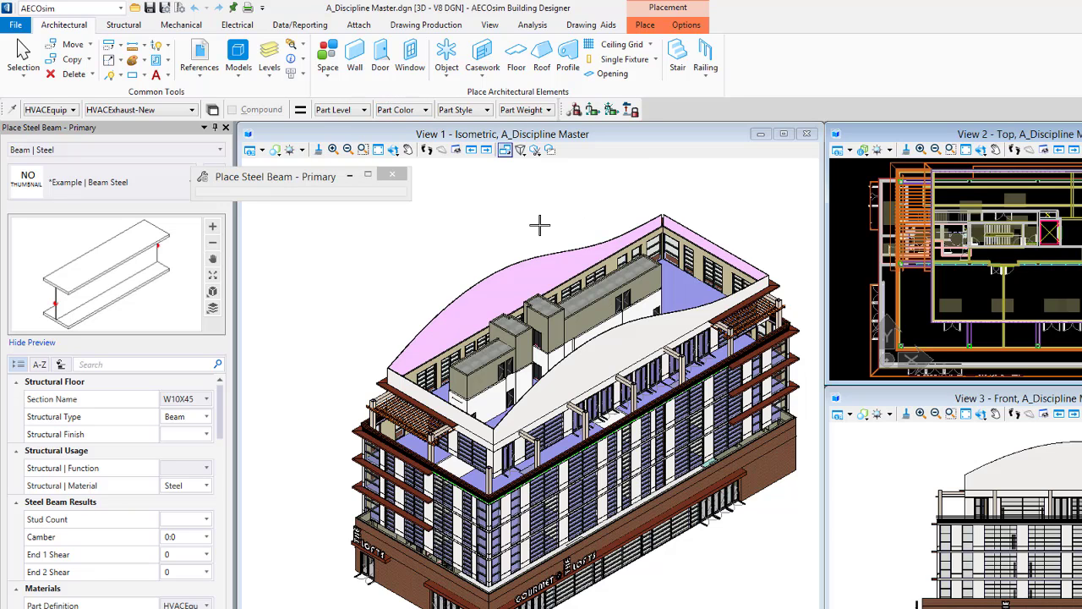
Step: Show the pop-up tool palette at the cursor in View 1, look through its manipulation and modification tools, and dismiss it
{"action": "key", "text": "space"}
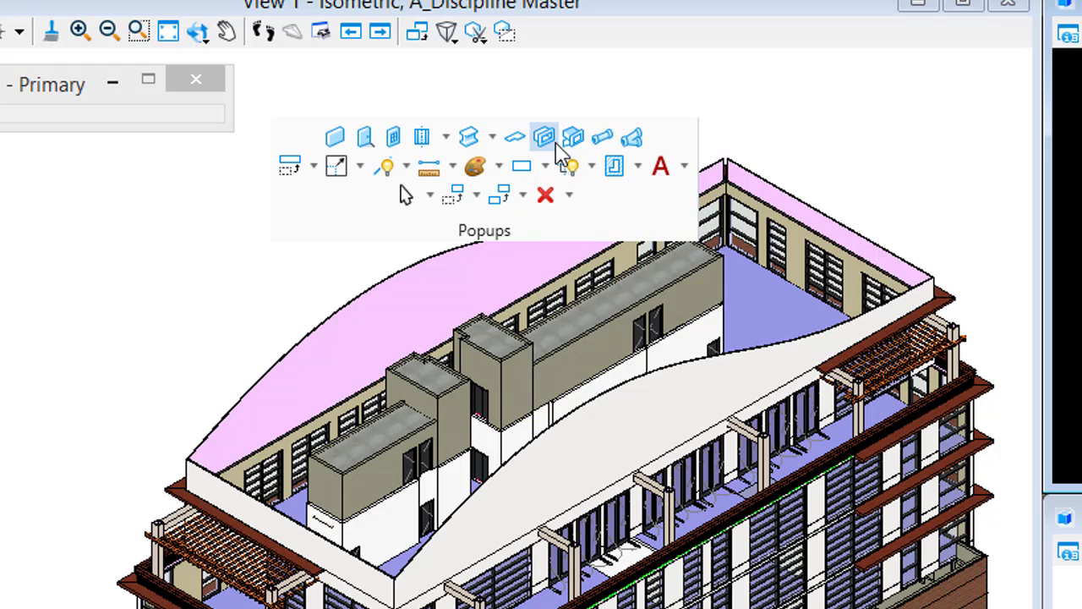
{"action": "left_click", "coordinate": [315, 169]}
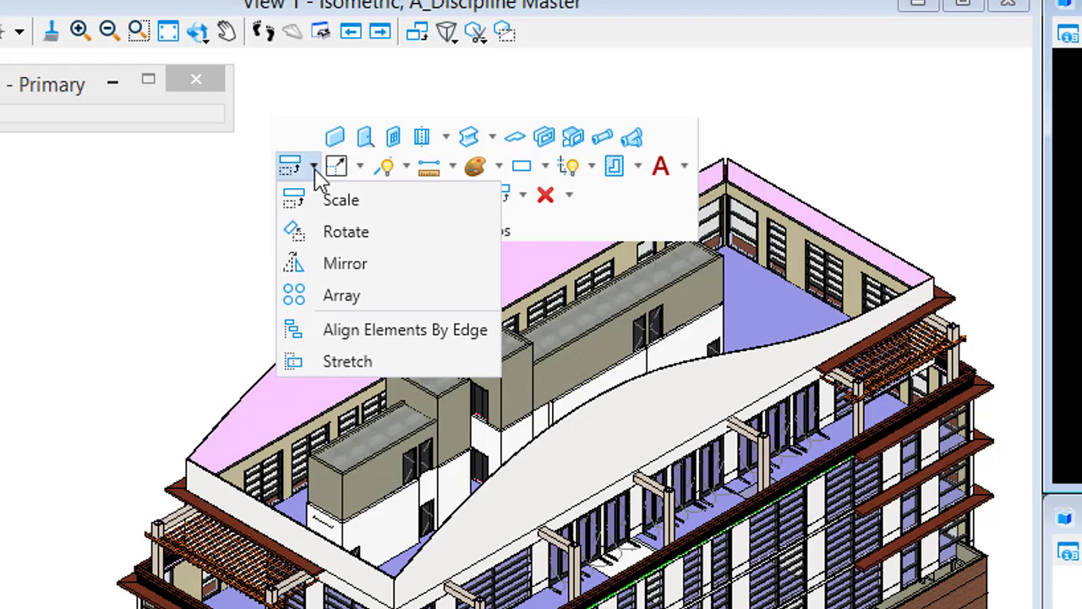
{"action": "left_click", "coordinate": [363, 169]}
{"action": "left_click", "coordinate": [614, 218]}
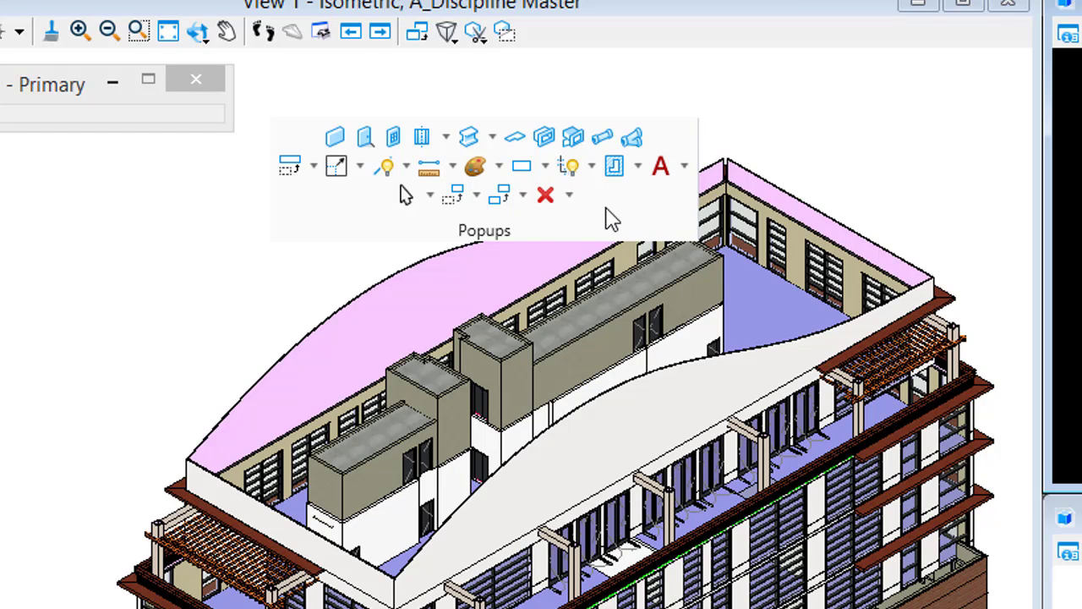
{"action": "key", "text": "Escape"}
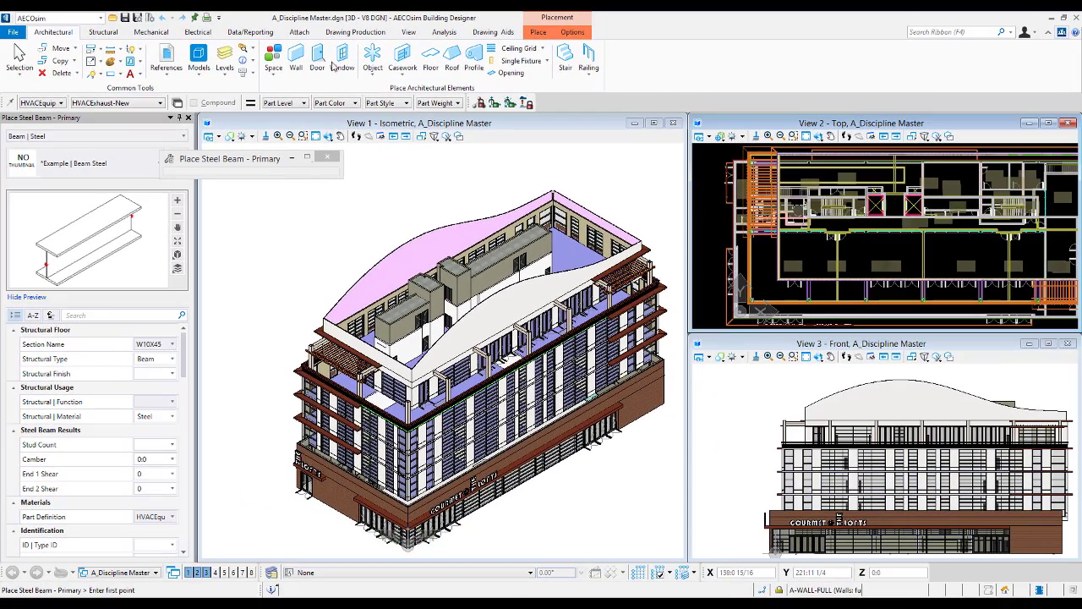
Step: Minimize the ribbon, restore it with the Attach tools shown, and return to the Architectural tools
{"action": "left_click", "coordinate": [297, 33]}
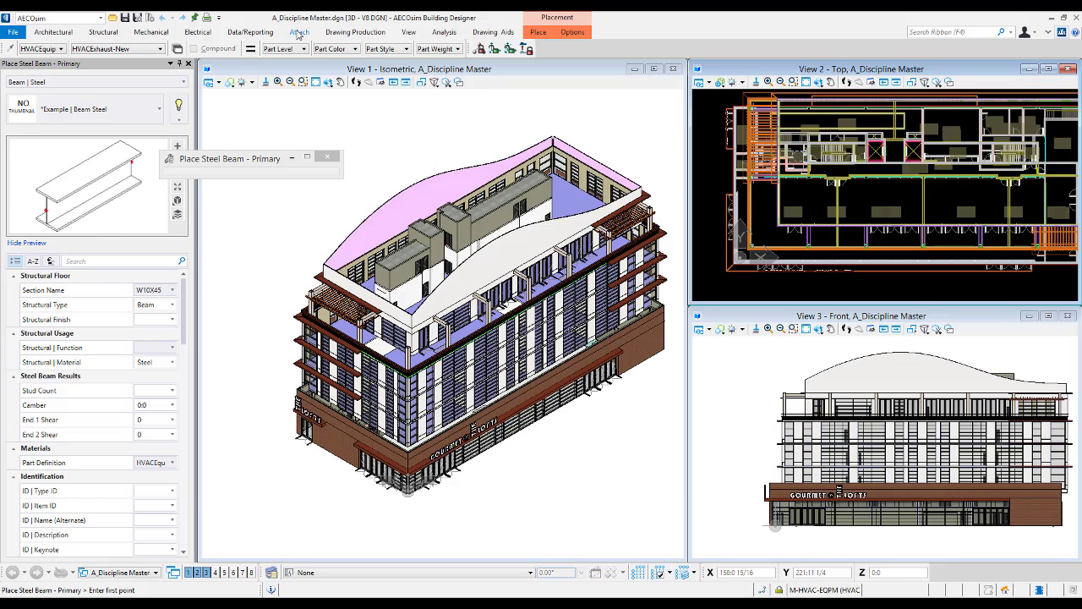
{"action": "left_click", "coordinate": [298, 33]}
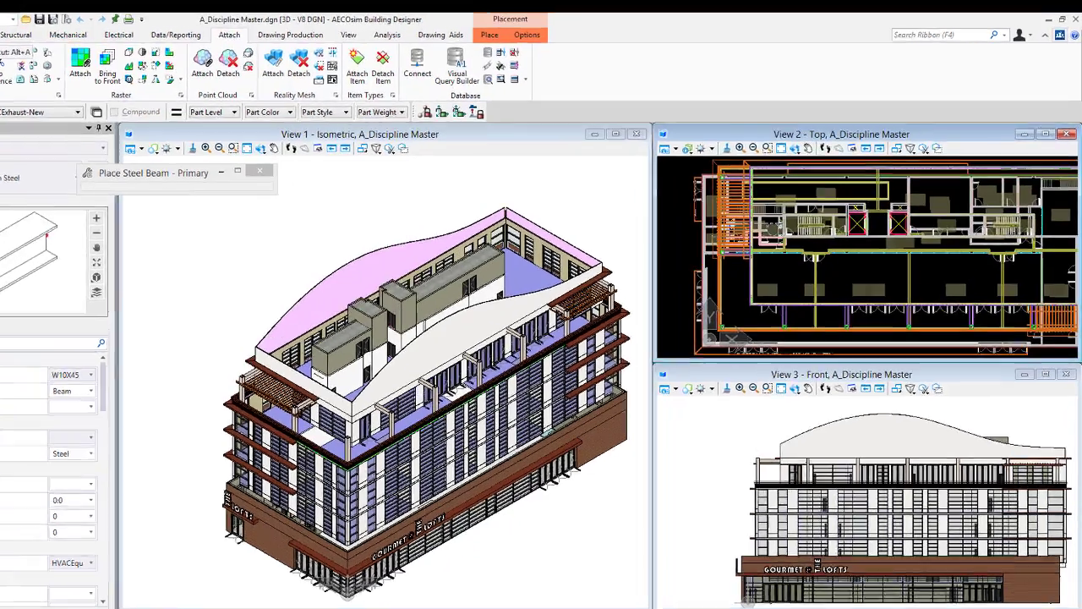
{"action": "left_click", "coordinate": [42, 33]}
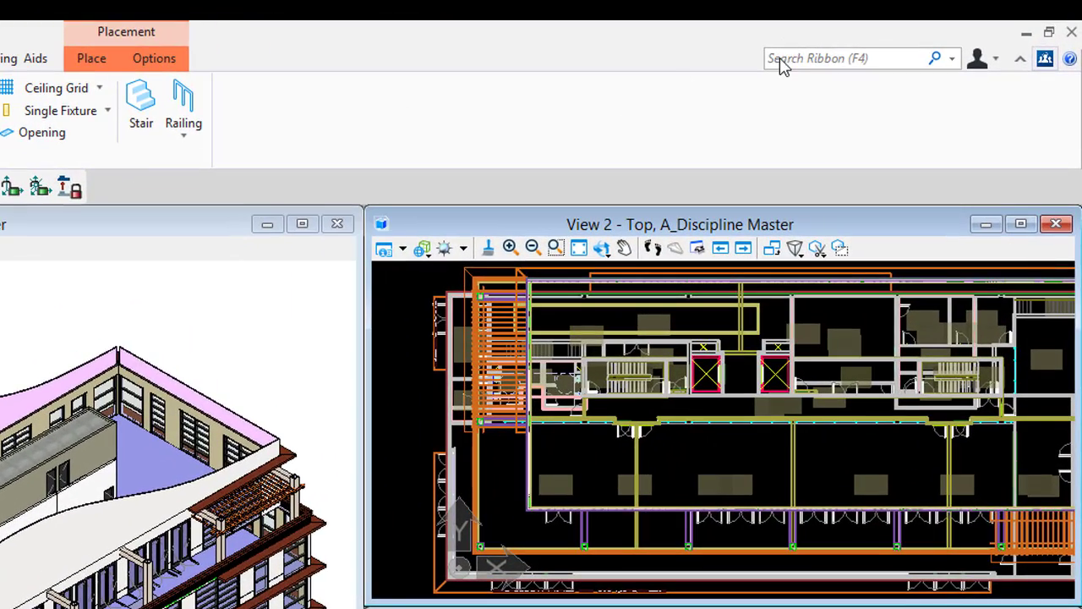
Step: Search the ribbon for "ACS"
{"action": "left_click", "coordinate": [781, 59]}
{"action": "type", "text": "A"}
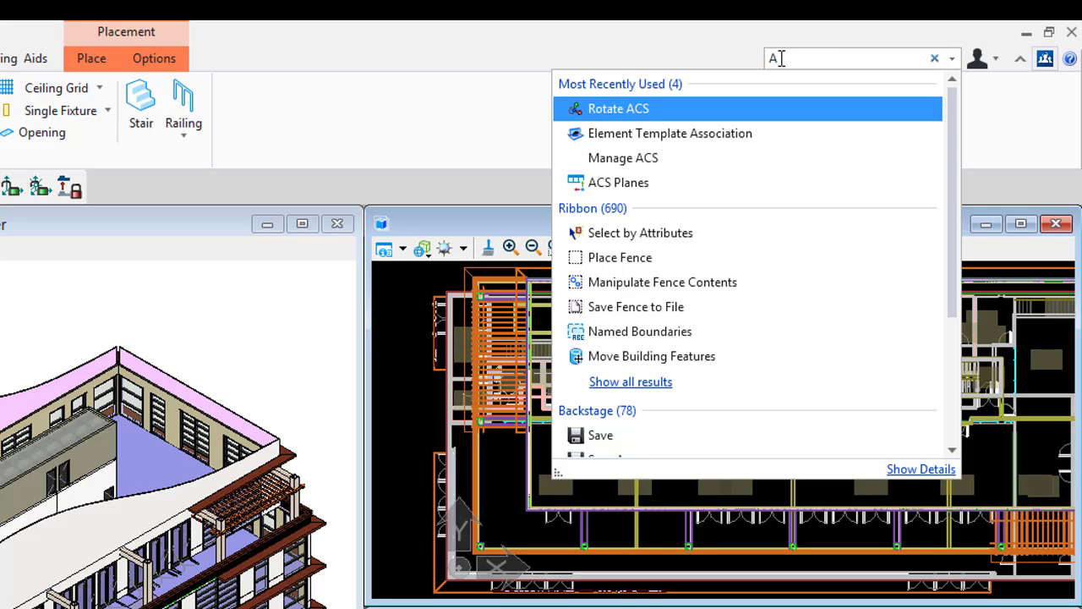
{"action": "type", "text": "C"}
{"action": "key", "text": "BackSpace"}
{"action": "type", "text": "CSA"}
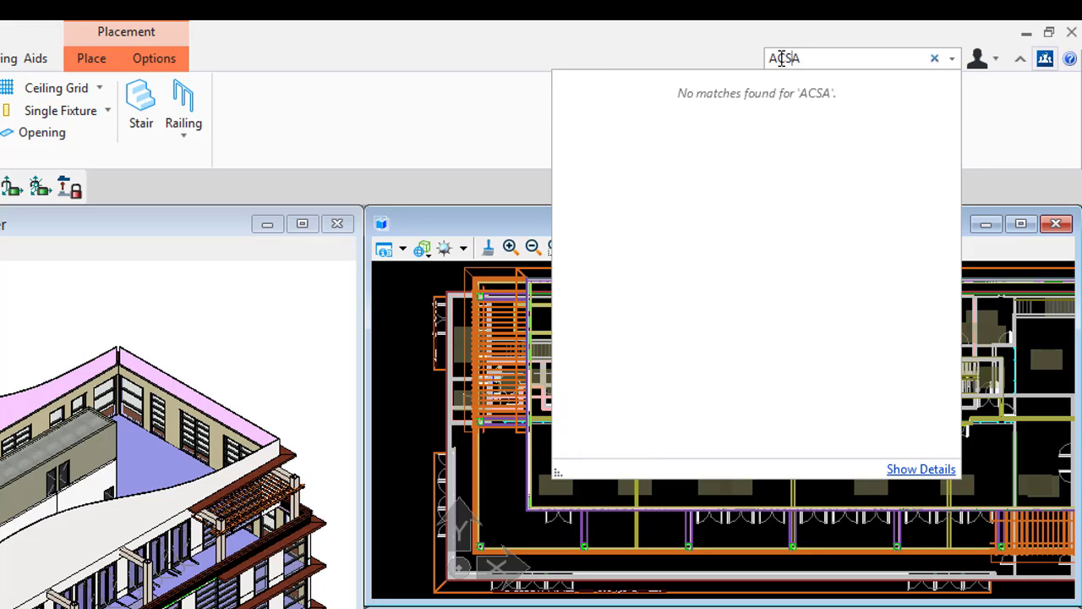
{"action": "key", "text": "BackSpace"}
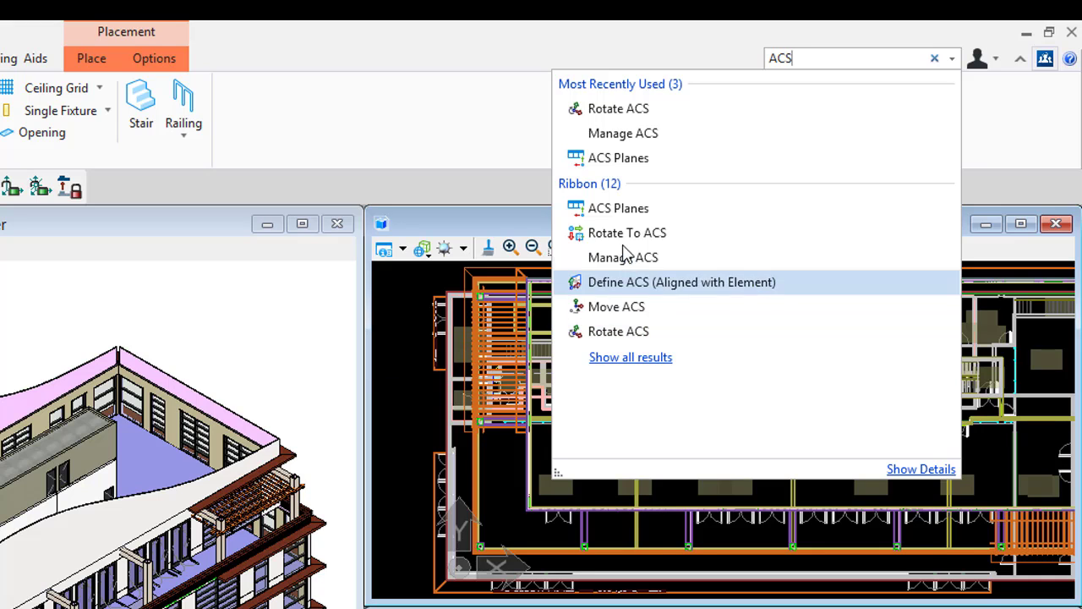
Step: Examine the locations and descriptions of the ACS search results, and view the Manage ACS dialog before closing it
{"action": "mouse_move", "coordinate": [607, 211]}
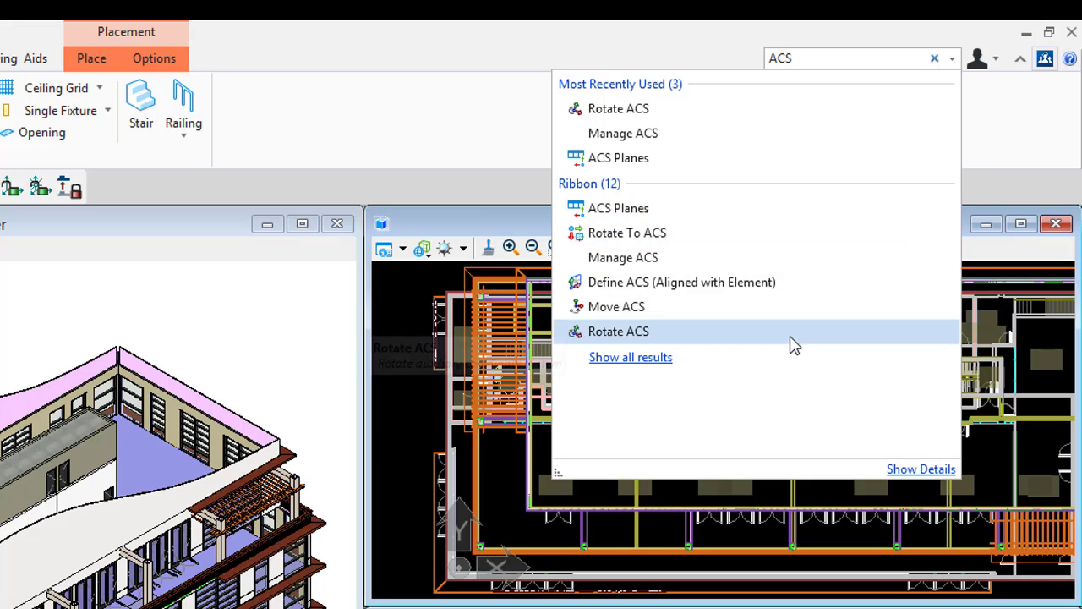
{"action": "mouse_move", "coordinate": [616, 264]}
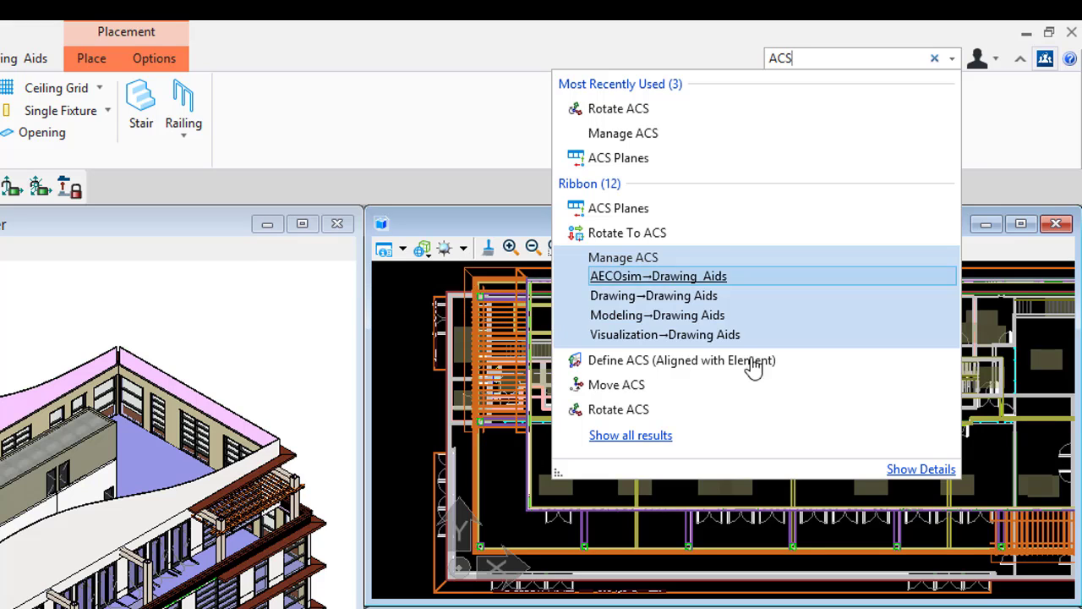
{"action": "left_click", "coordinate": [928, 472]}
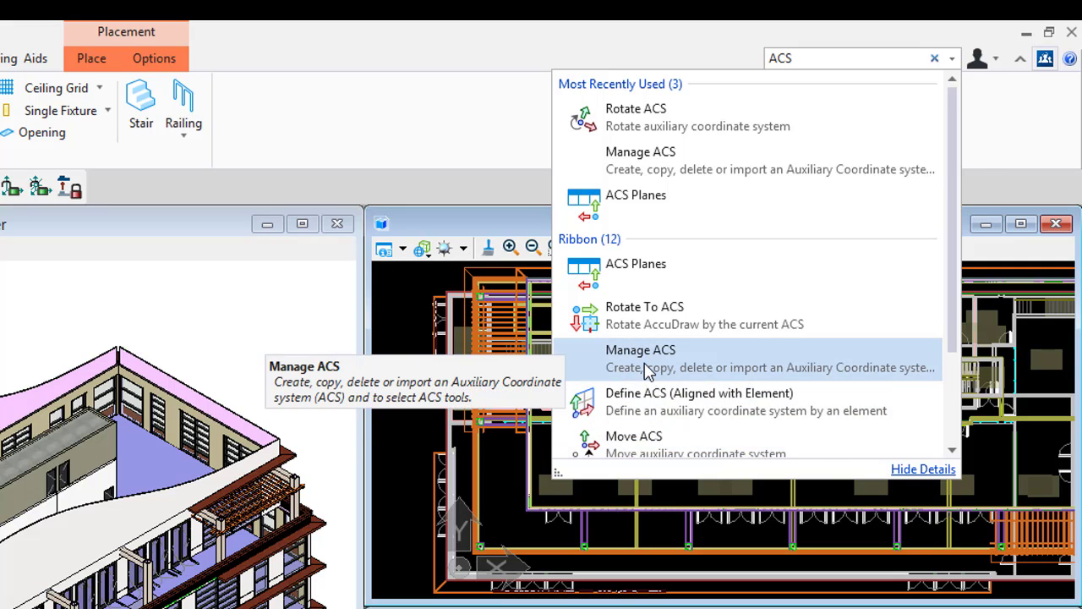
{"action": "left_click", "coordinate": [921, 470]}
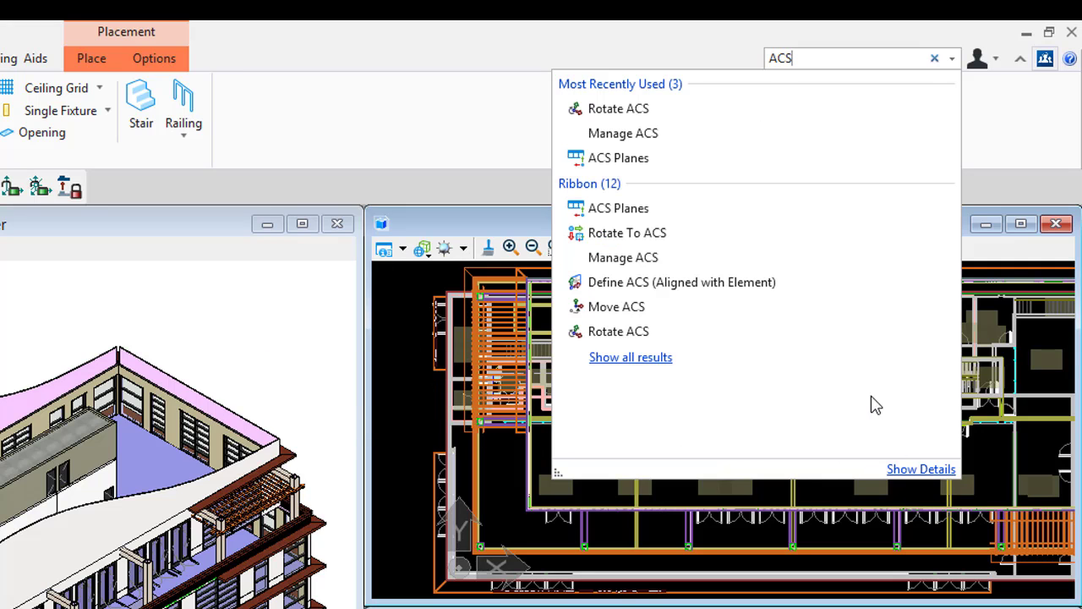
{"action": "left_click", "coordinate": [628, 266]}
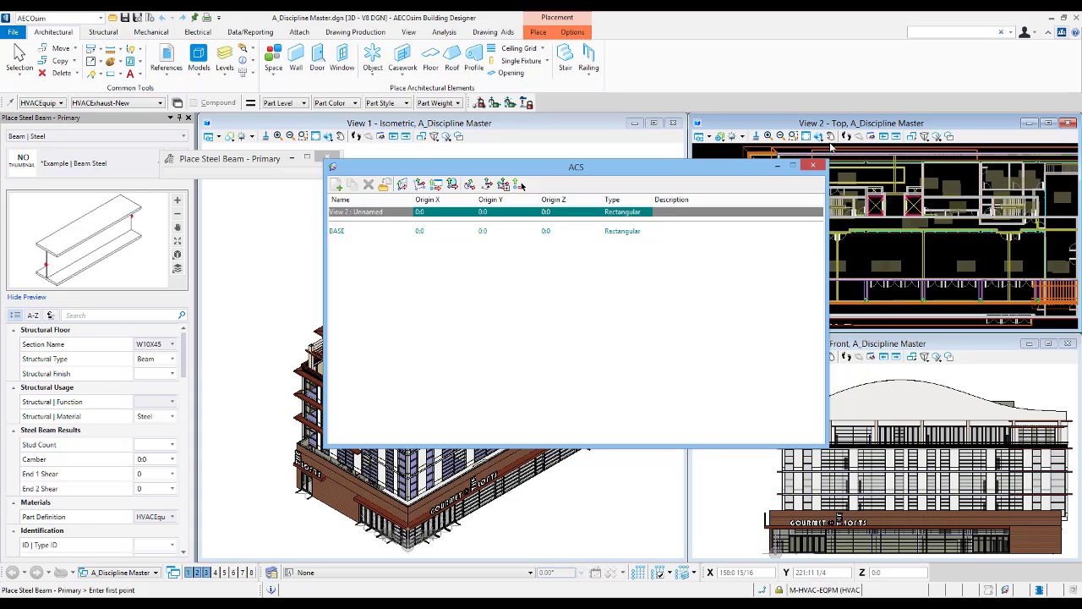
{"action": "left_click", "coordinate": [813, 164]}
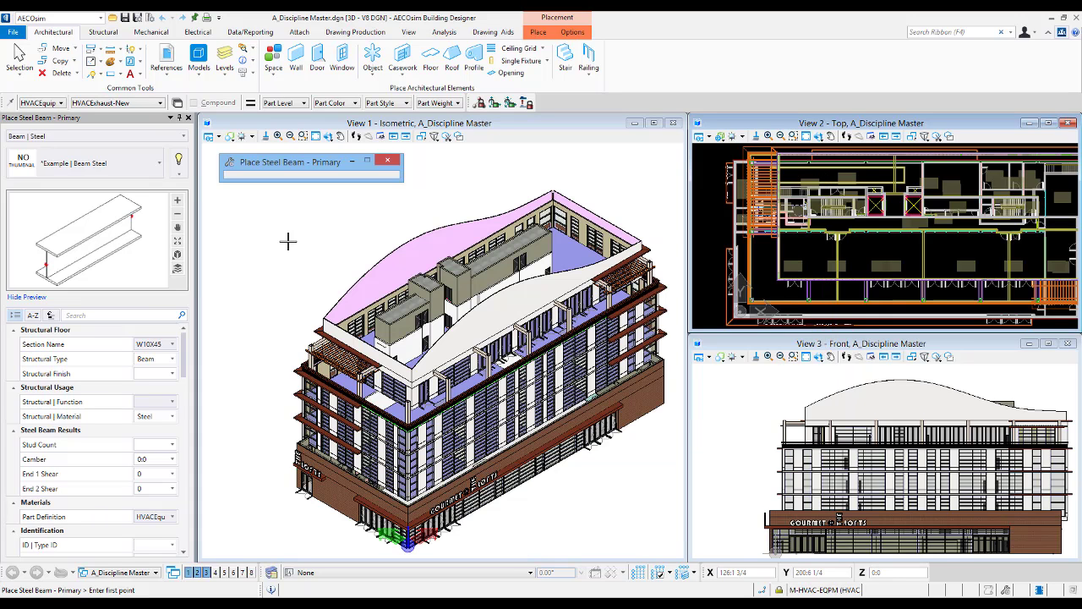